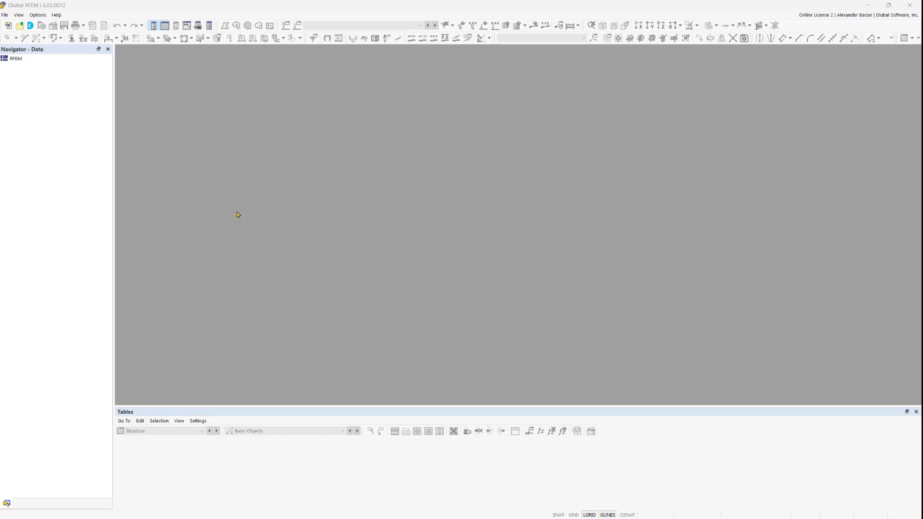
Browse the 3D frame blocks in Dlubal Center and preview FS020, FS002 and FS001
{"action": "left_click", "coordinate": [30, 27]}
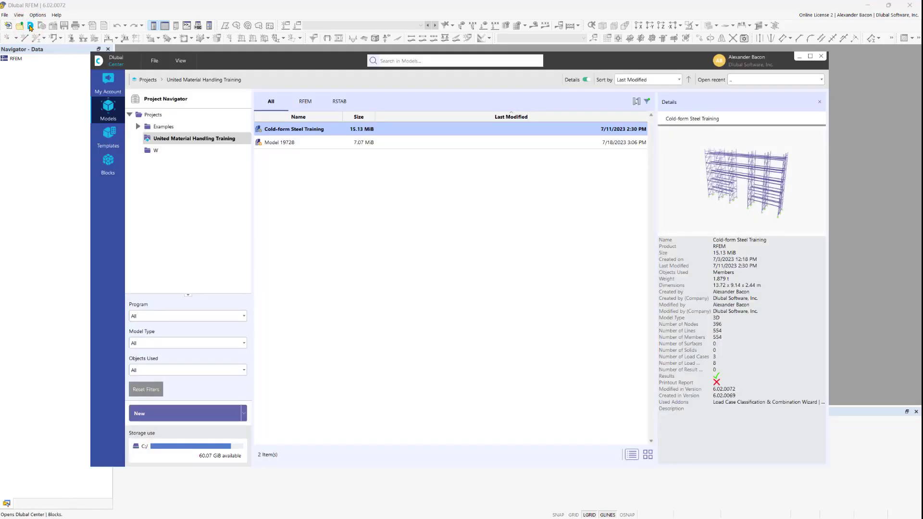
{"action": "left_click", "coordinate": [112, 167]}
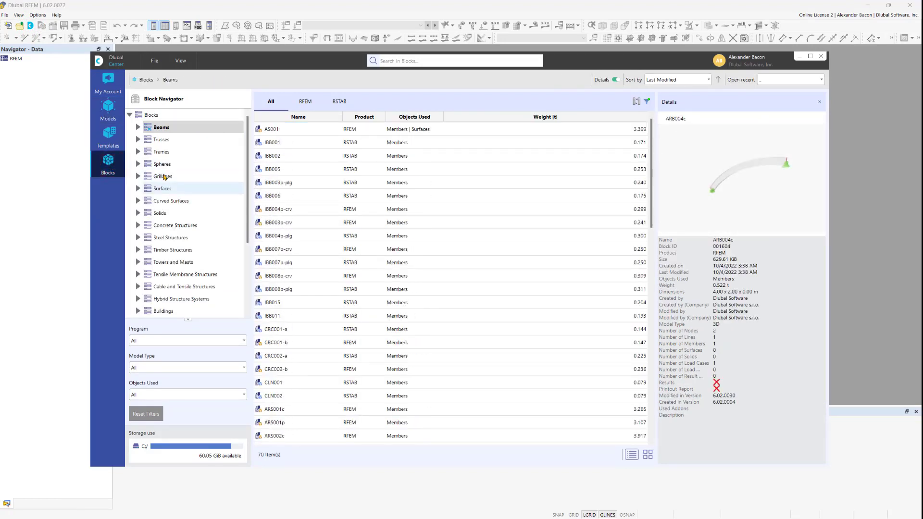
{"action": "left_click", "coordinate": [138, 152]}
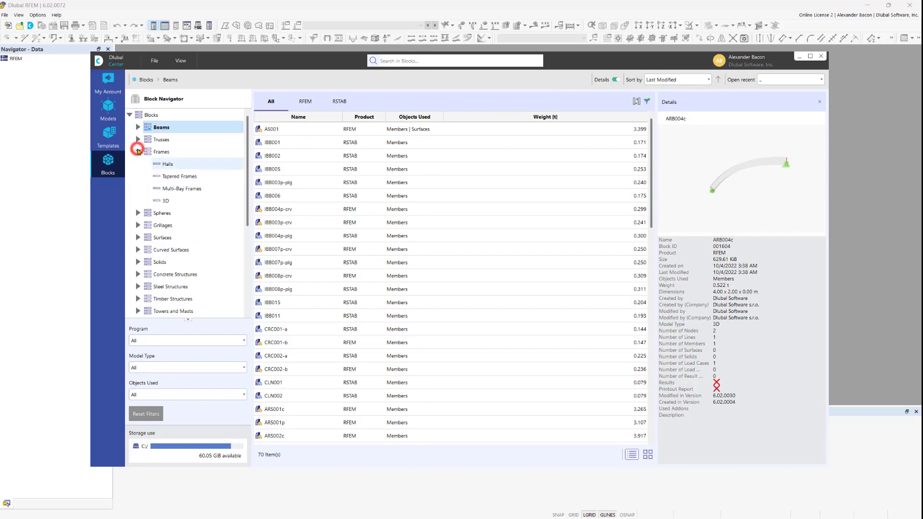
{"action": "left_click", "coordinate": [163, 200]}
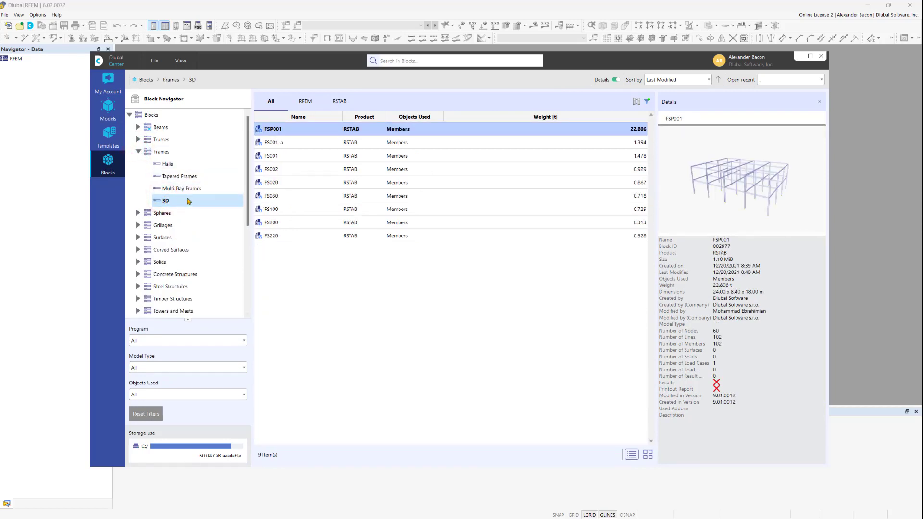
{"action": "left_click", "coordinate": [303, 195]}
{"action": "left_click", "coordinate": [300, 183]}
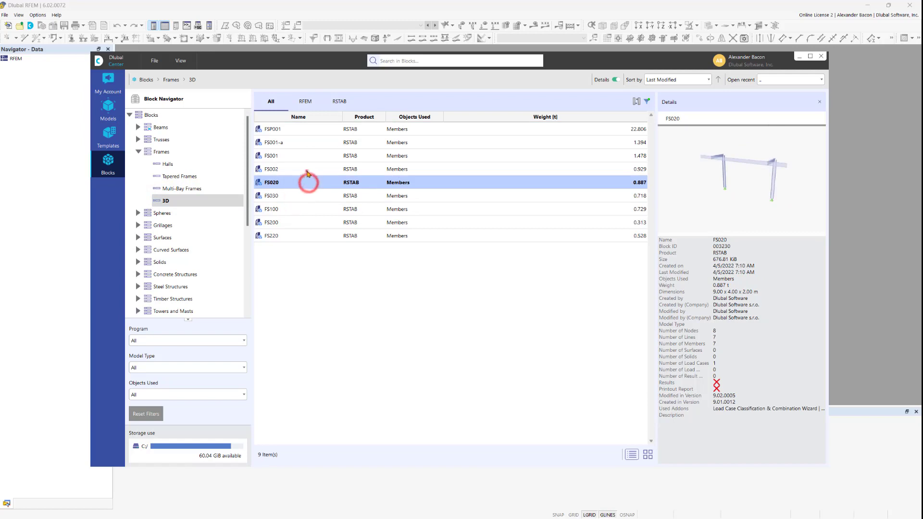
{"action": "left_click", "coordinate": [305, 169]}
{"action": "left_click", "coordinate": [306, 153]}
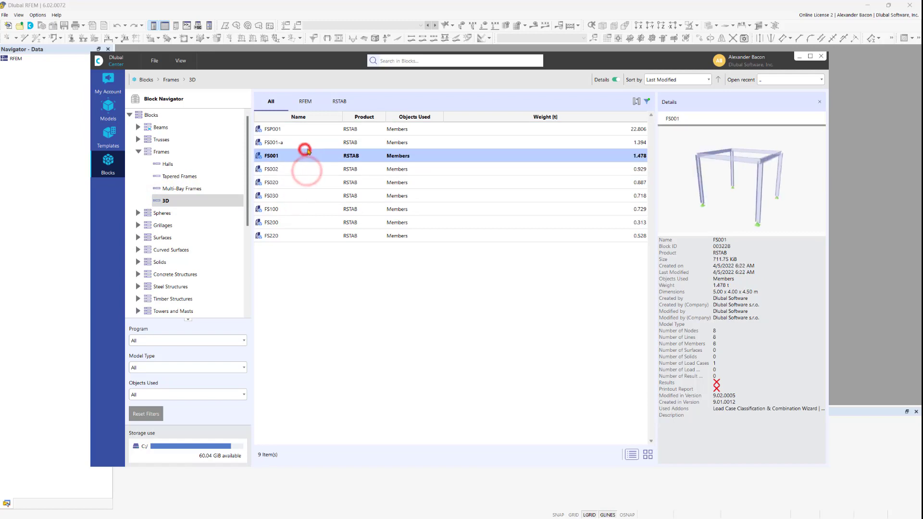
{"action": "left_click", "coordinate": [821, 56]}
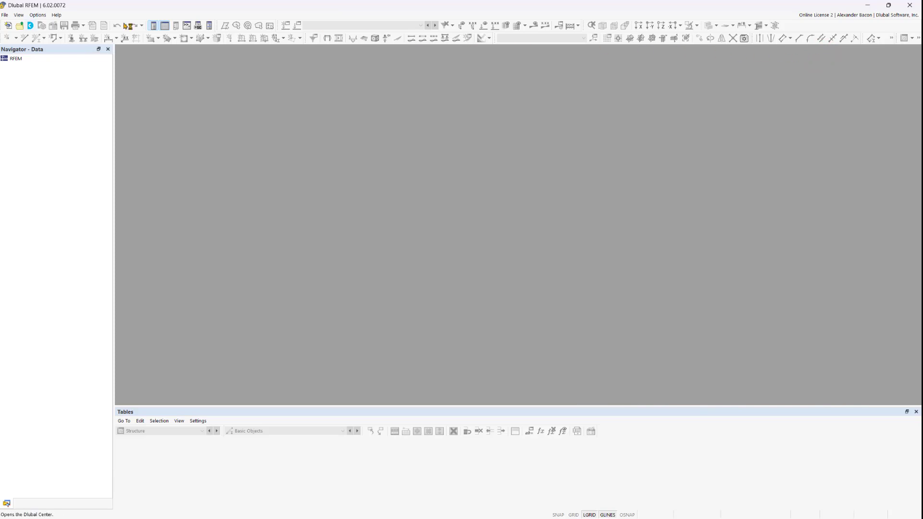
Open the model Base 10.rf6
{"action": "left_click", "coordinate": [5, 15]}
{"action": "left_click", "coordinate": [25, 72]}
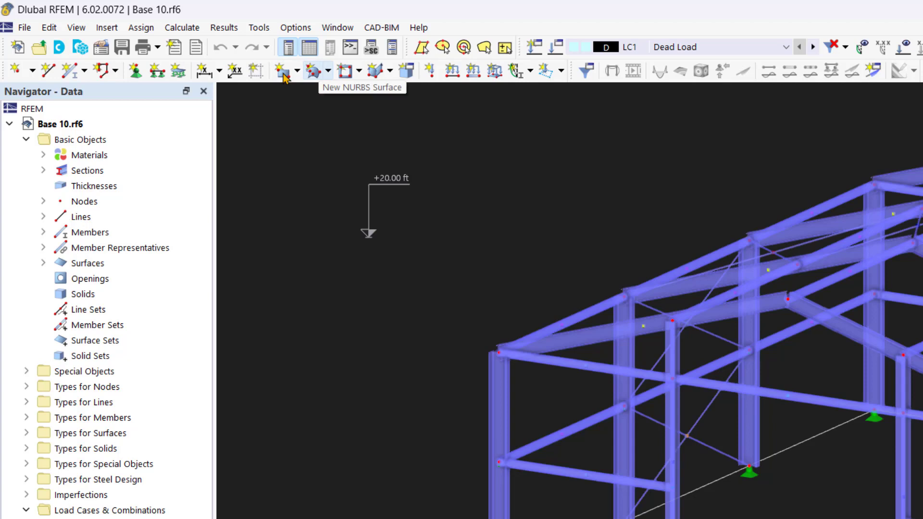
{"action": "left_click", "coordinate": [328, 72]}
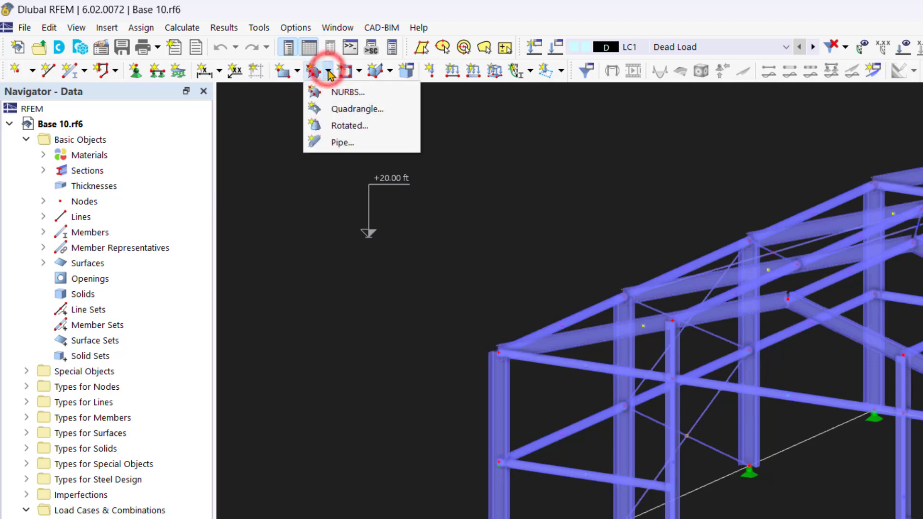
{"action": "left_click", "coordinate": [297, 72]}
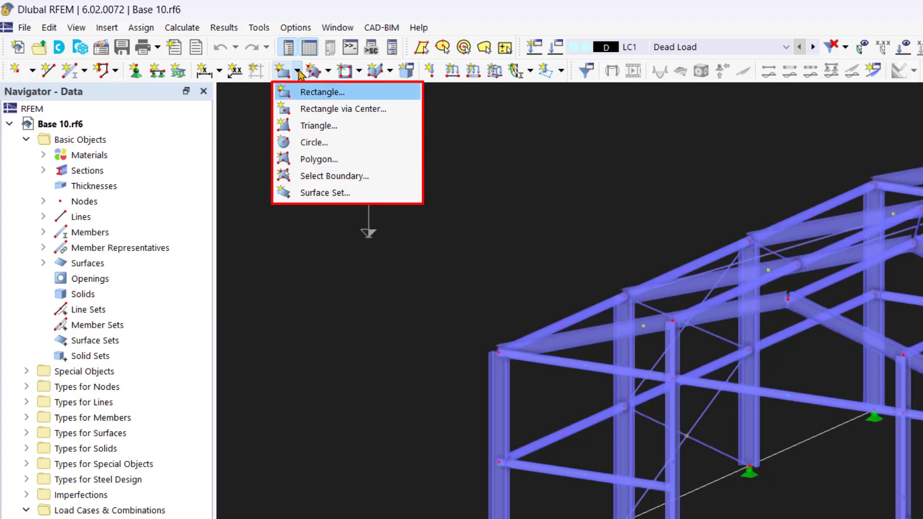
{"action": "key", "text": "Down"}
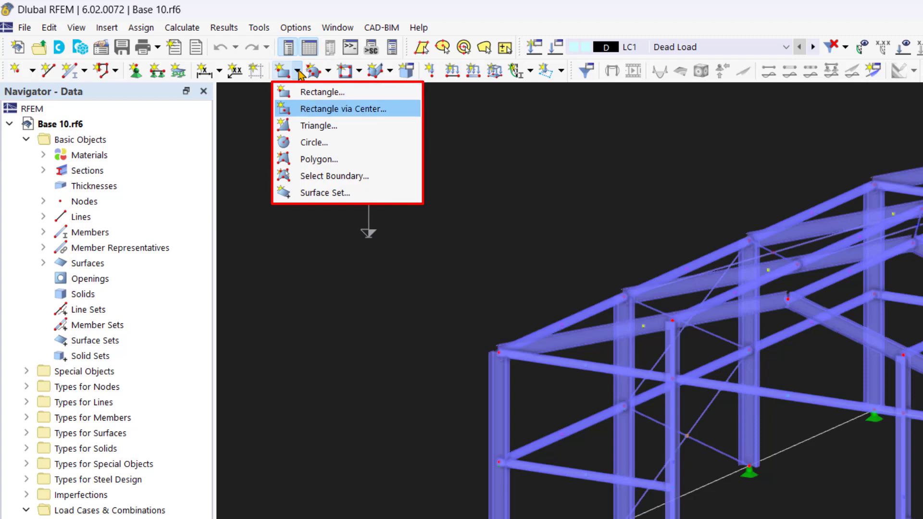
{"action": "key", "text": "Up"}
{"action": "left_click", "coordinate": [348, 104]}
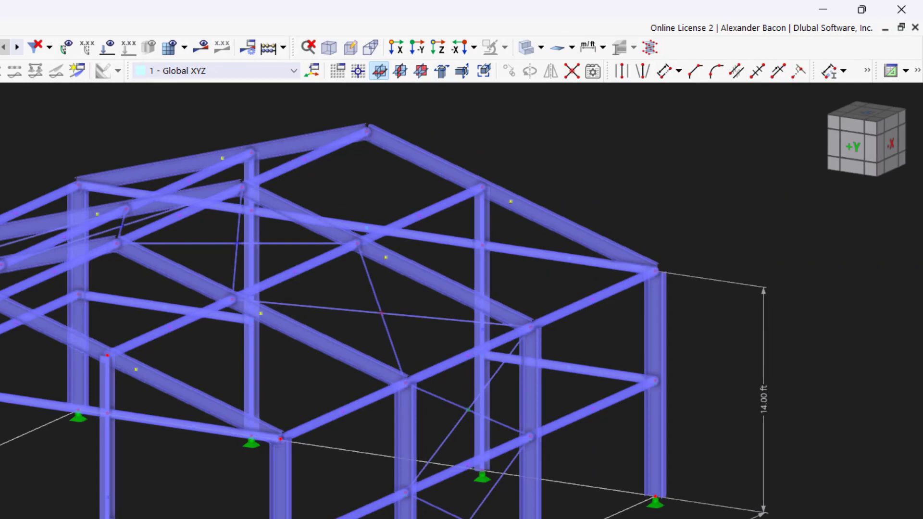
Customize the toolbar by adding the Cascade and Tile Horizontally commands from the Window category before the filter tool
{"action": "right_click", "coordinate": [689, 57]}
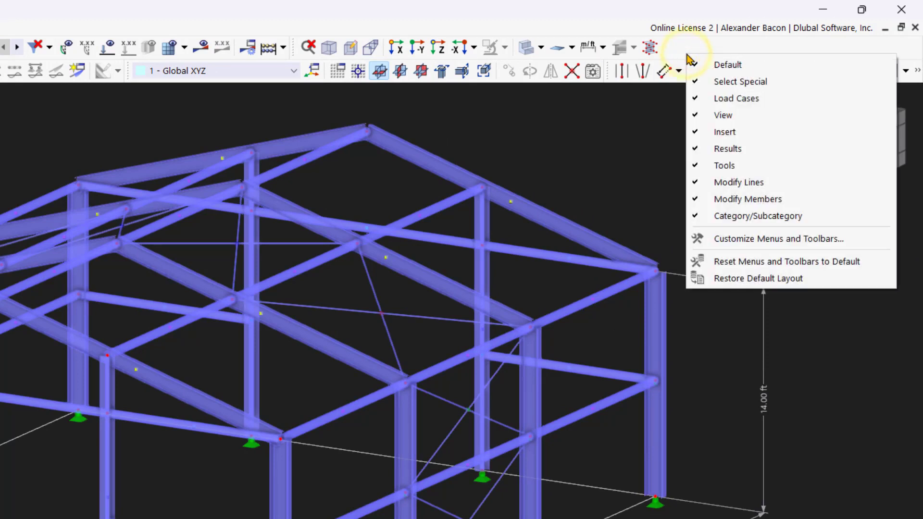
{"action": "left_click", "coordinate": [729, 242]}
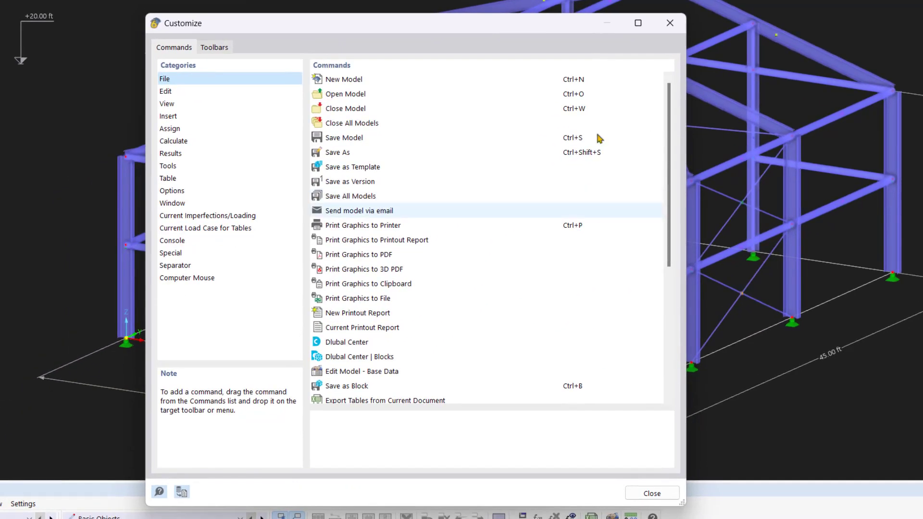
{"action": "left_click", "coordinate": [241, 202]}
{"action": "left_click", "coordinate": [231, 190]}
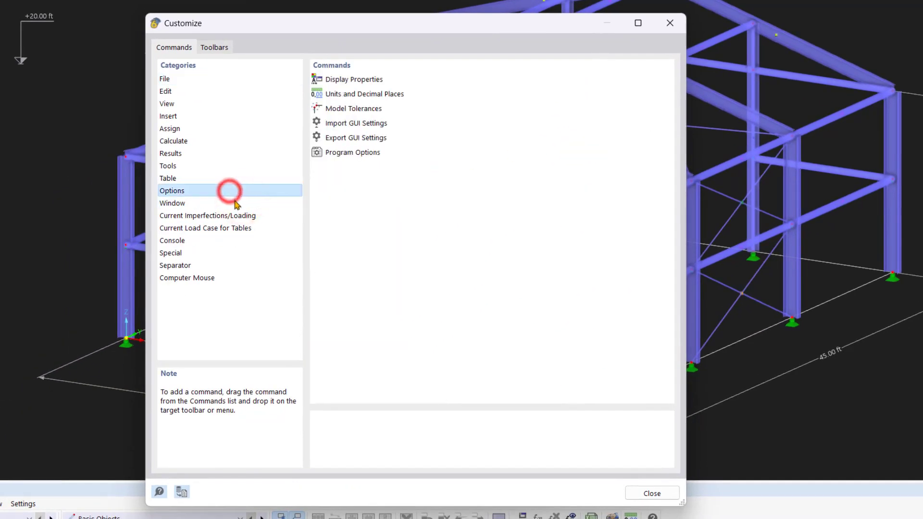
{"action": "left_click", "coordinate": [236, 202]}
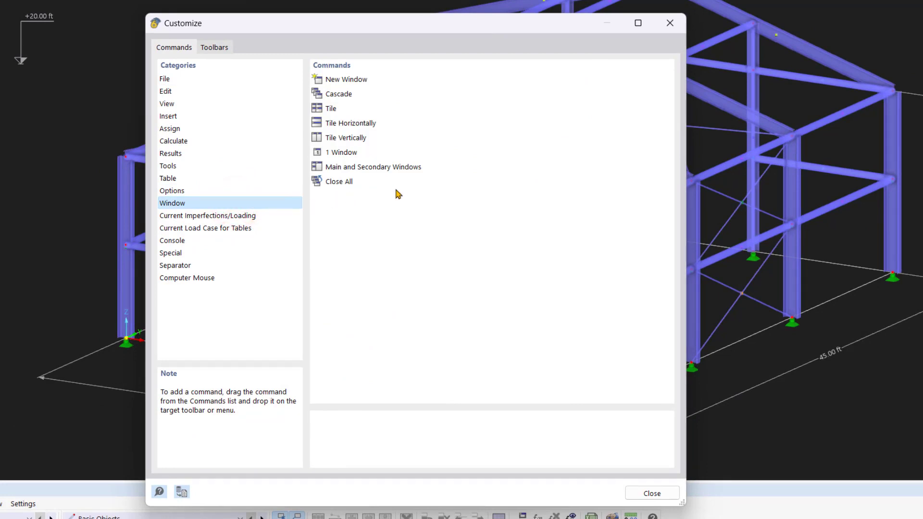
{"action": "left_click", "coordinate": [397, 169]}
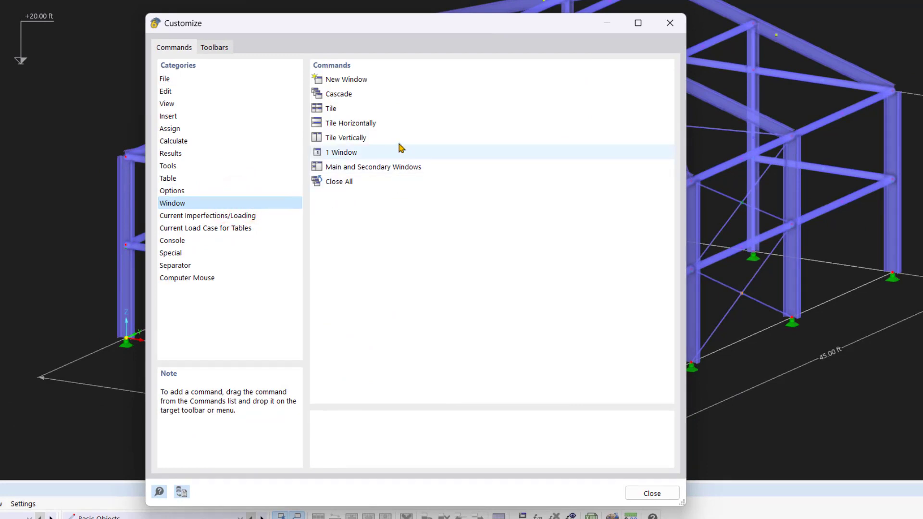
{"action": "mouse_move", "coordinate": [364, 96]}
{"action": "left_mouse_down"}
{"action": "mouse_move", "coordinate": [292, 29]}
{"action": "mouse_move", "coordinate": [177, 0]}
{"action": "left_mouse_up"}
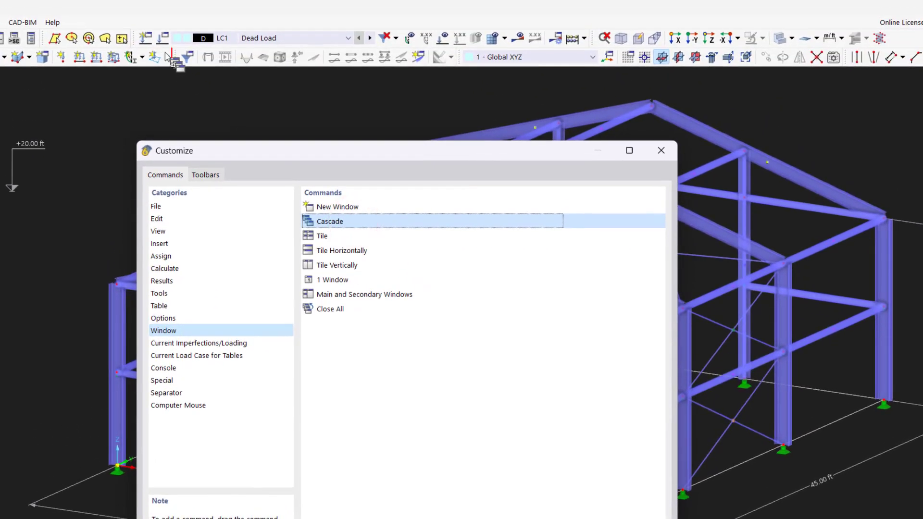
{"action": "left_click_drag", "start_coordinate": [166, 57], "coordinate": [169, 57]}
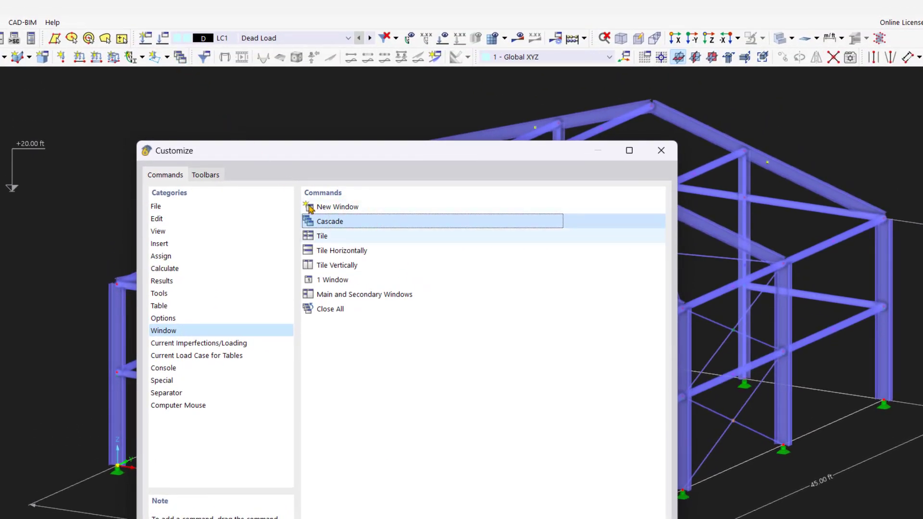
{"action": "left_click_drag", "start_coordinate": [349, 250], "coordinate": [191, 57]}
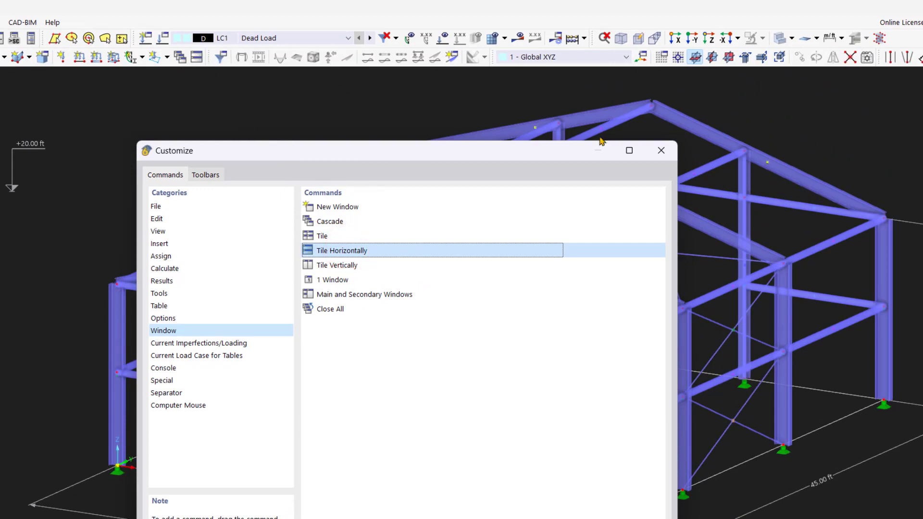
{"action": "left_click", "coordinate": [668, 153]}
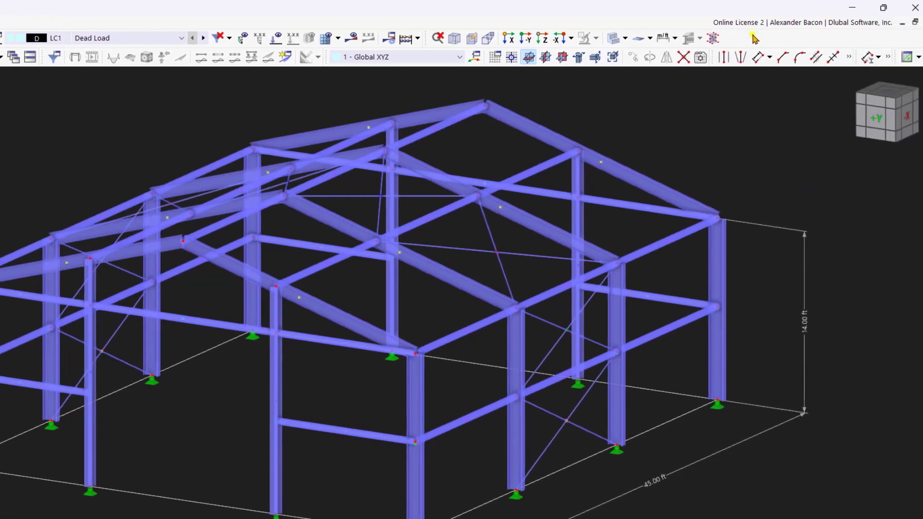
Reset the menus and toolbars to default
{"action": "right_click", "coordinate": [920, 38]}
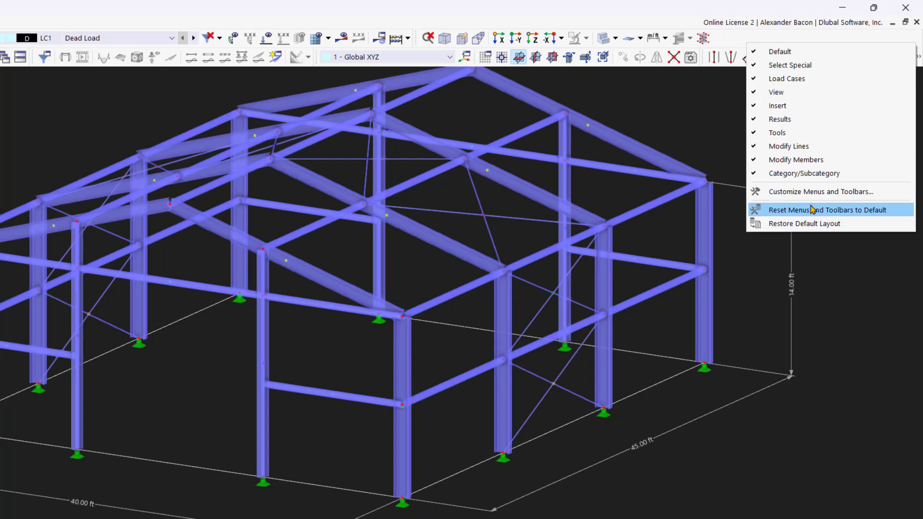
{"action": "left_click", "coordinate": [810, 206]}
{"action": "left_click", "coordinate": [298, 452]}
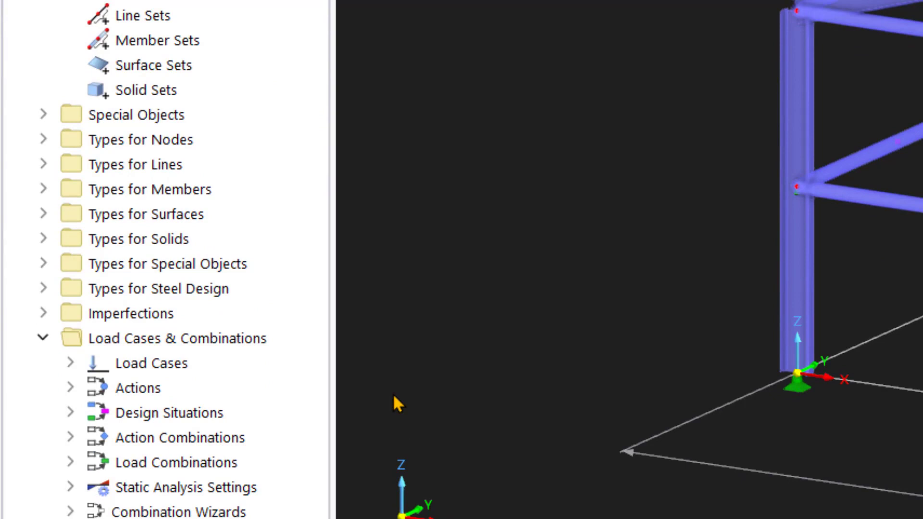
Expand Types for Members and the Members list in the data navigator, and find truss member 72 in the model
{"action": "left_click", "coordinate": [46, 189]}
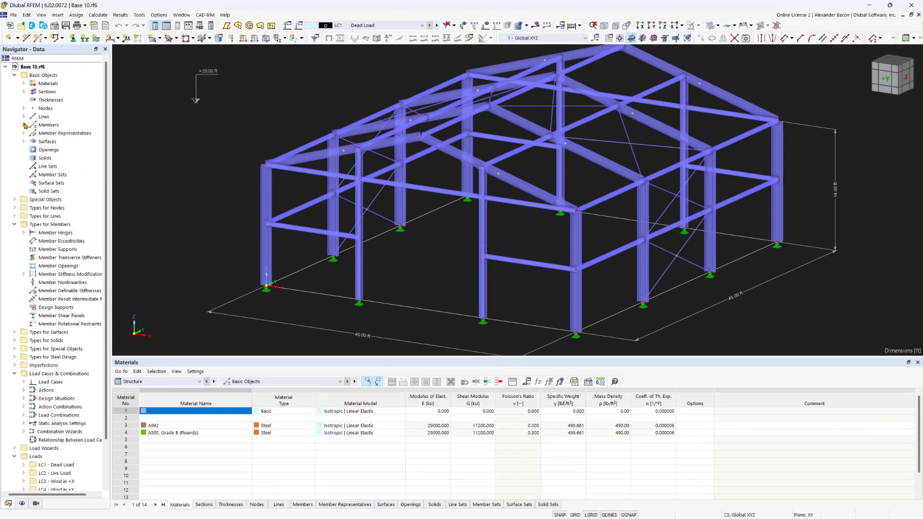
{"action": "left_click", "coordinate": [23, 125]}
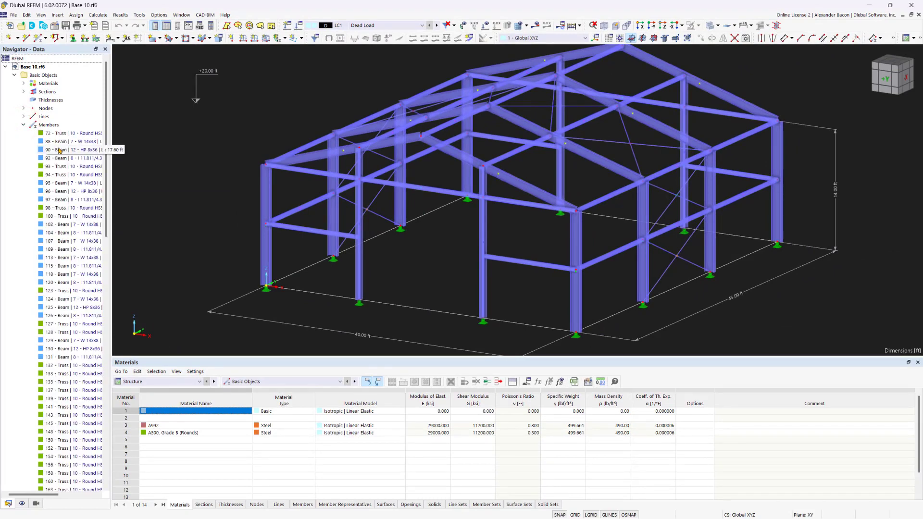
{"action": "right_click", "coordinate": [59, 152]}
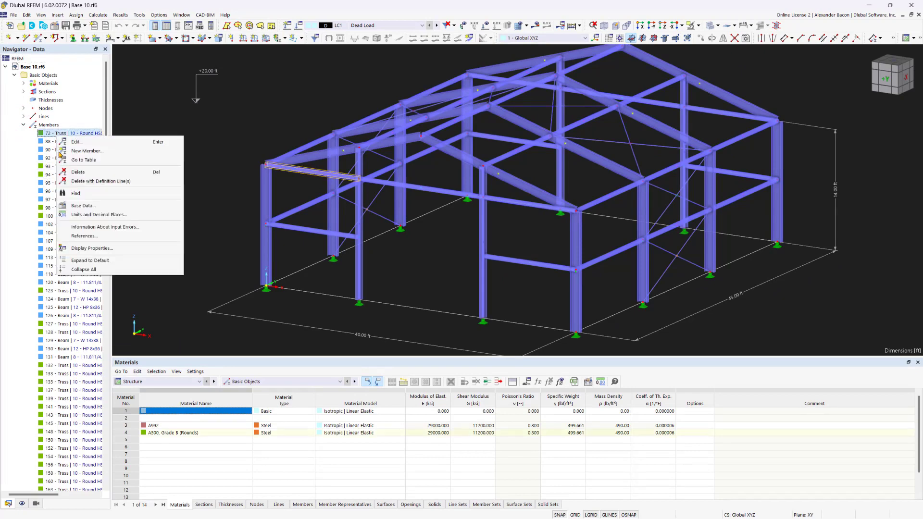
{"action": "left_click", "coordinate": [76, 193]}
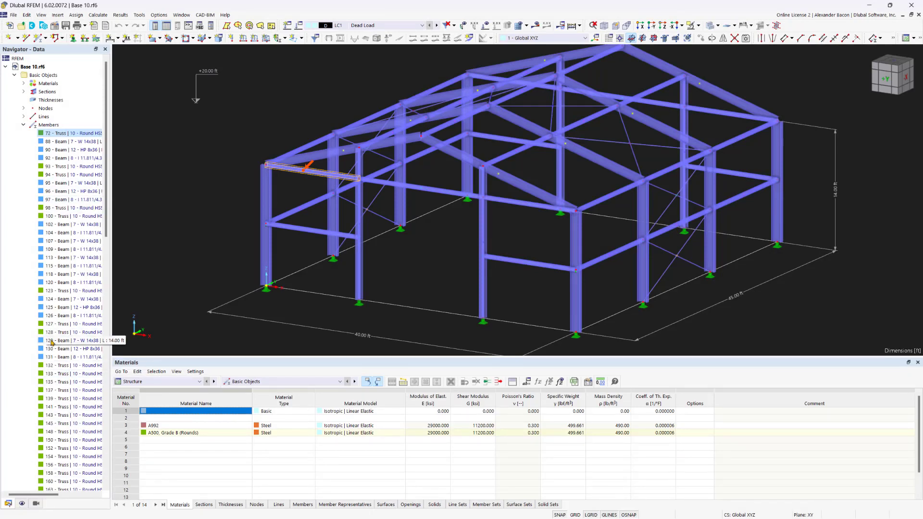
Review the navigator's display options, from the model objects down to the numbering, color and rendering settings
{"action": "left_click", "coordinate": [19, 503]}
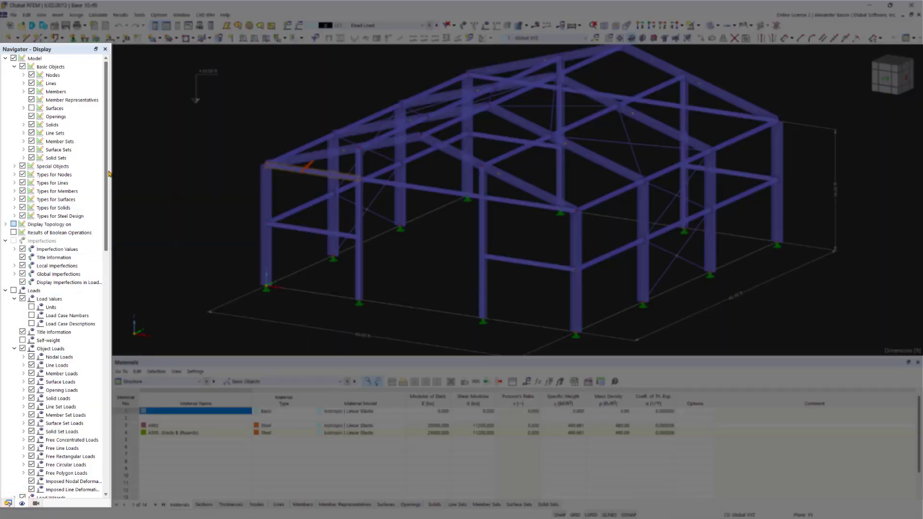
{"action": "left_click_drag", "start_coordinate": [108, 173], "coordinate": [111, 404]}
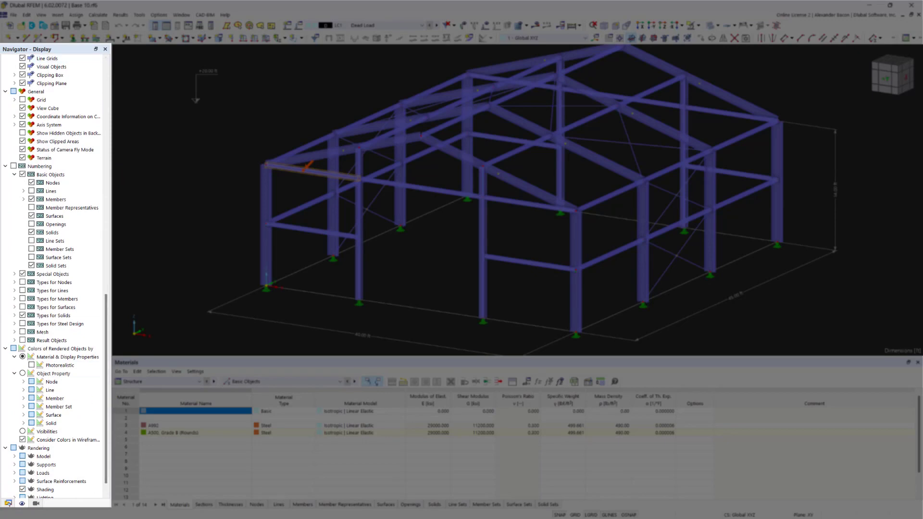
Save a closer view of the building's highlighted corner members as a user-defined view named View 1
{"action": "left_click", "coordinate": [36, 503]}
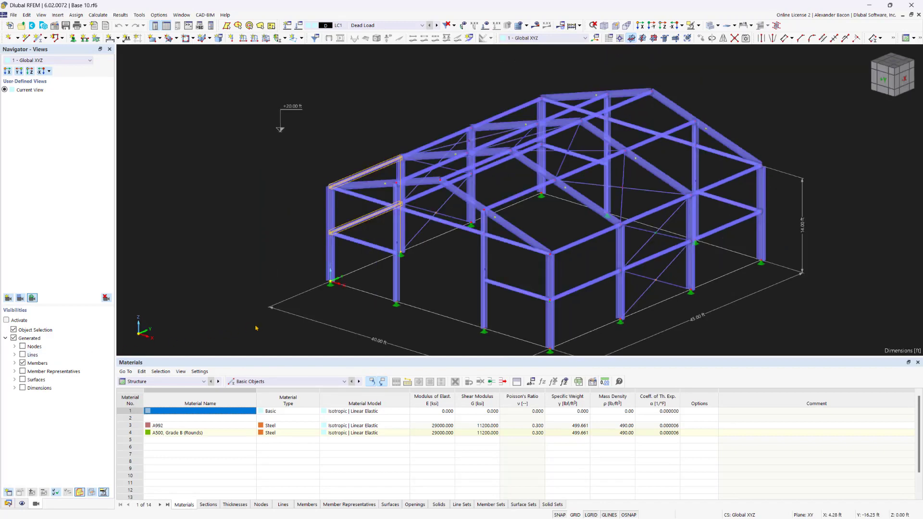
{"action": "left_click_drag", "start_coordinate": [277, 321], "coordinate": [433, 93]}
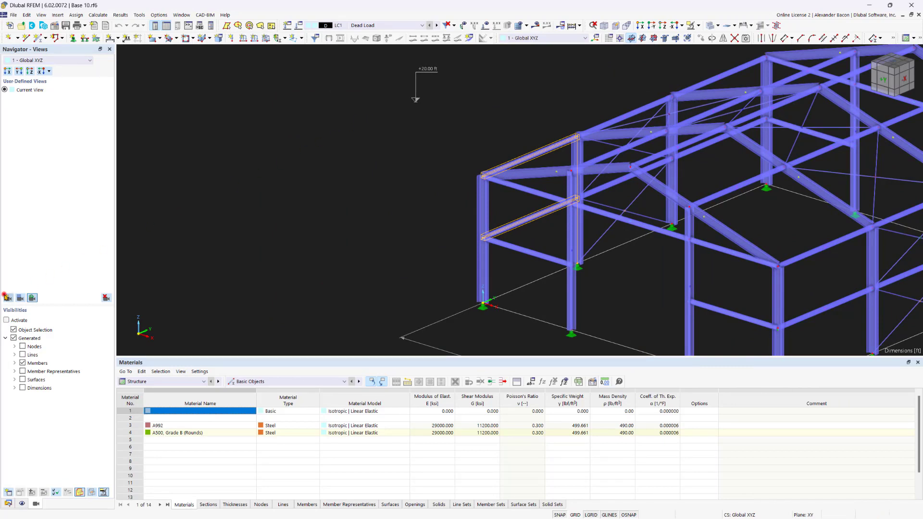
{"action": "left_click", "coordinate": [7, 297]}
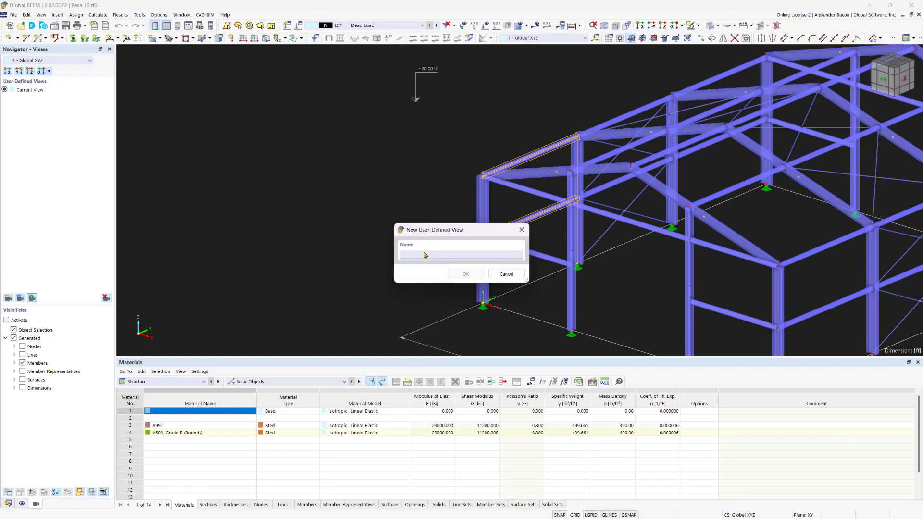
{"action": "type", "text": "View 1"}
{"action": "left_click", "coordinate": [474, 274]}
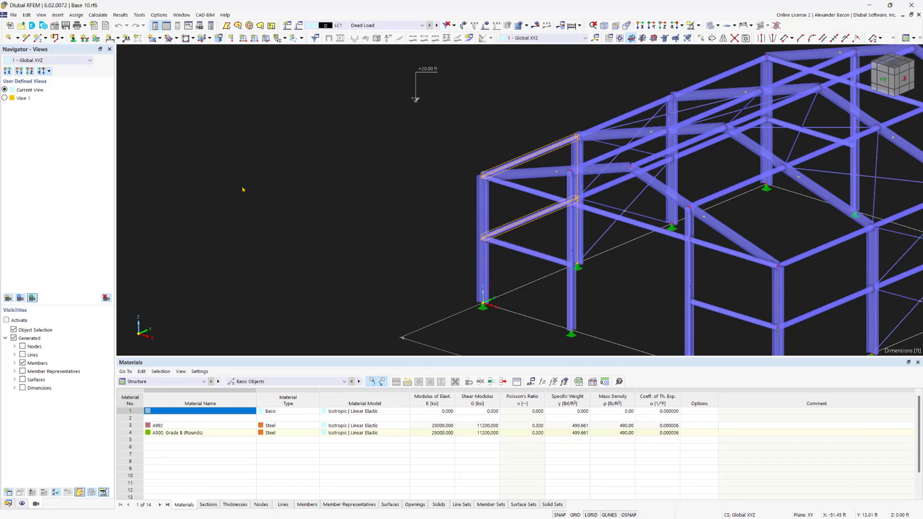
Activate View 1 and delete it from the user-defined views
{"action": "left_click", "coordinate": [5, 98]}
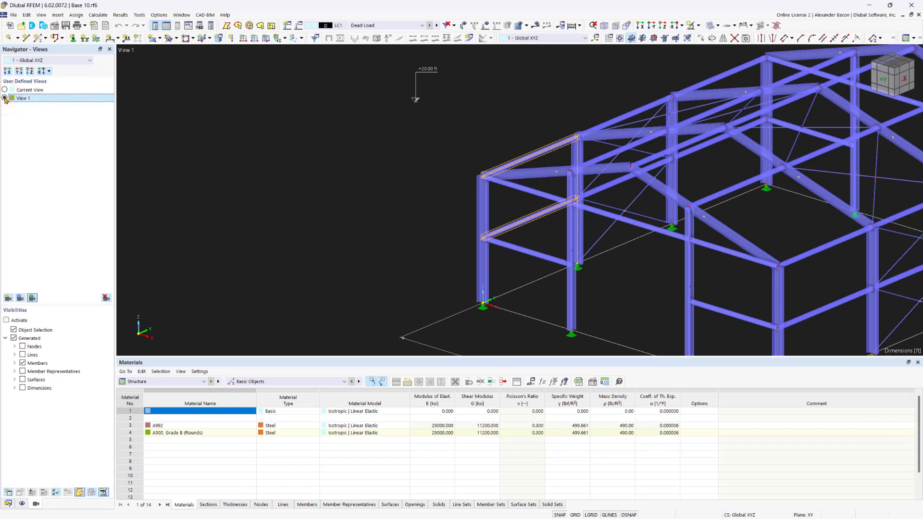
{"action": "left_click", "coordinate": [106, 298]}
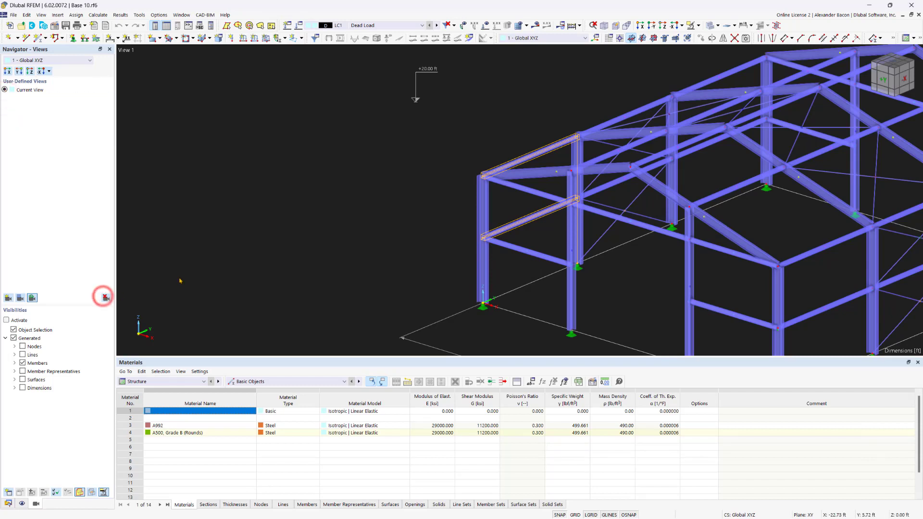
Clear the corner member selection and display the global deformations |u| of load case LC1 on the model
{"action": "middle_click_drag", "start_coordinate": [421, 221], "coordinate": [300, 183]}
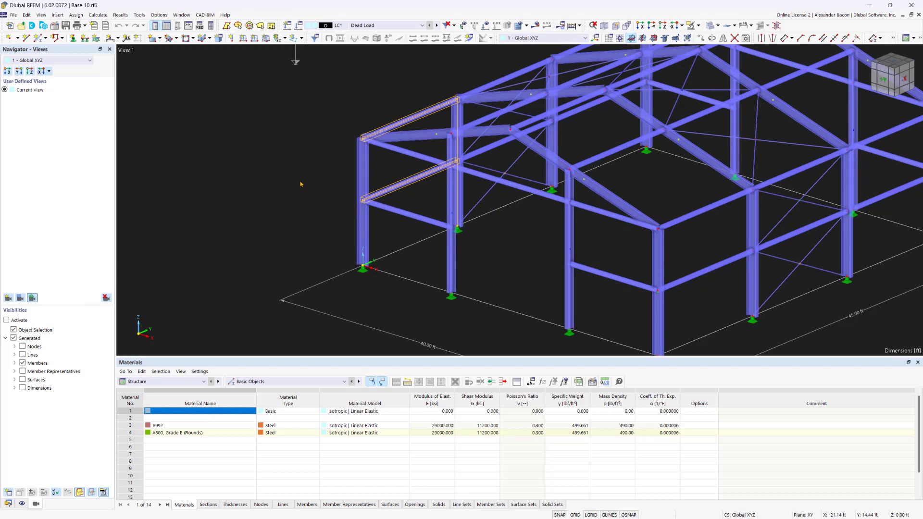
{"action": "left_click", "coordinate": [302, 174]}
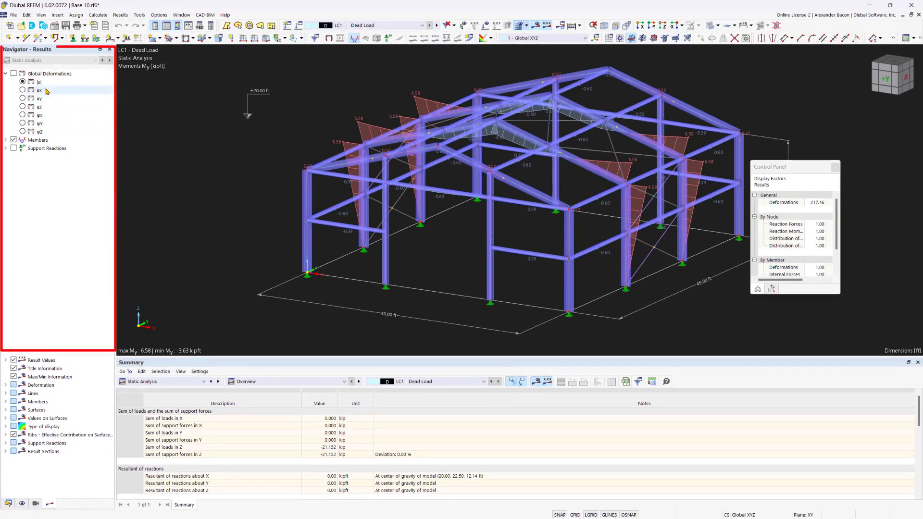
{"action": "left_click", "coordinate": [13, 73]}
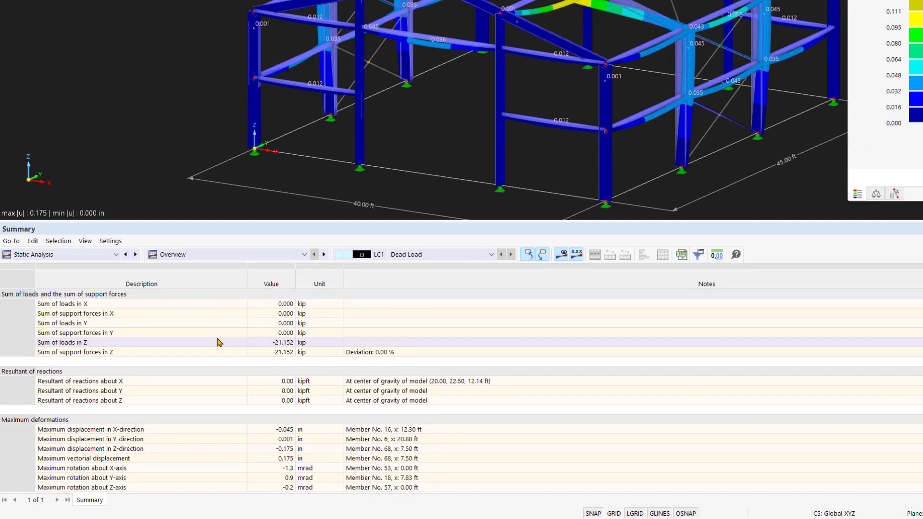
Switch the table from the Static Analysis category to the Structure category
{"action": "left_click", "coordinate": [174, 254]}
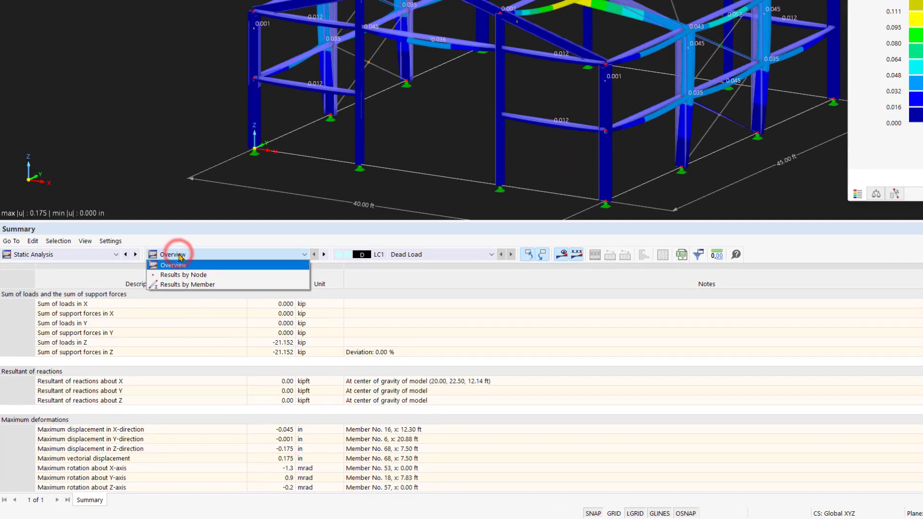
{"action": "left_click", "coordinate": [90, 254]}
{"action": "left_click", "coordinate": [90, 254]}
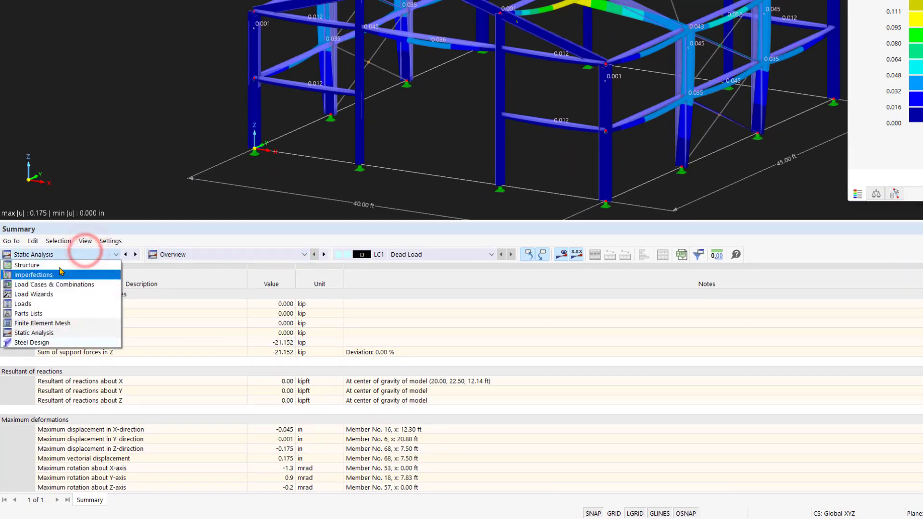
{"action": "left_click", "coordinate": [59, 266]}
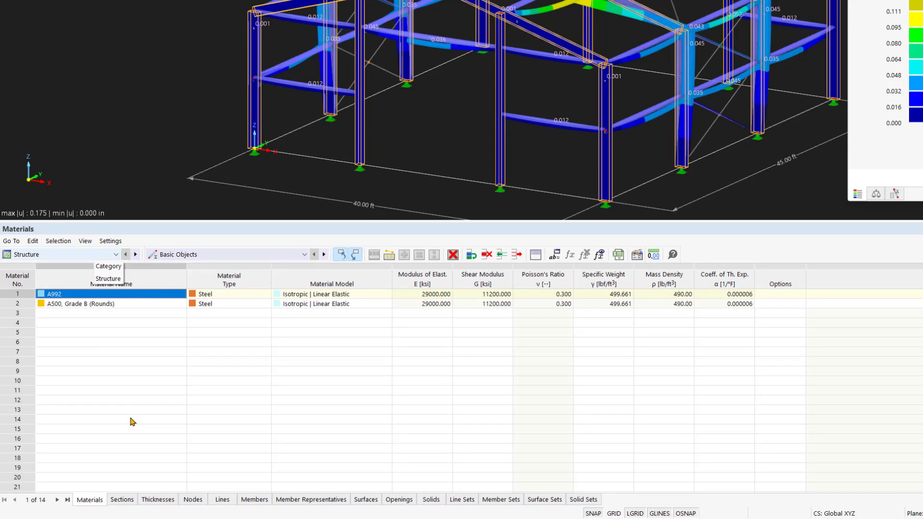
Browse the Sections, Thicknesses, Nodes and Lines tables, and review the object groups available besides Basic Objects
{"action": "left_click", "coordinate": [124, 499]}
{"action": "left_click", "coordinate": [153, 501]}
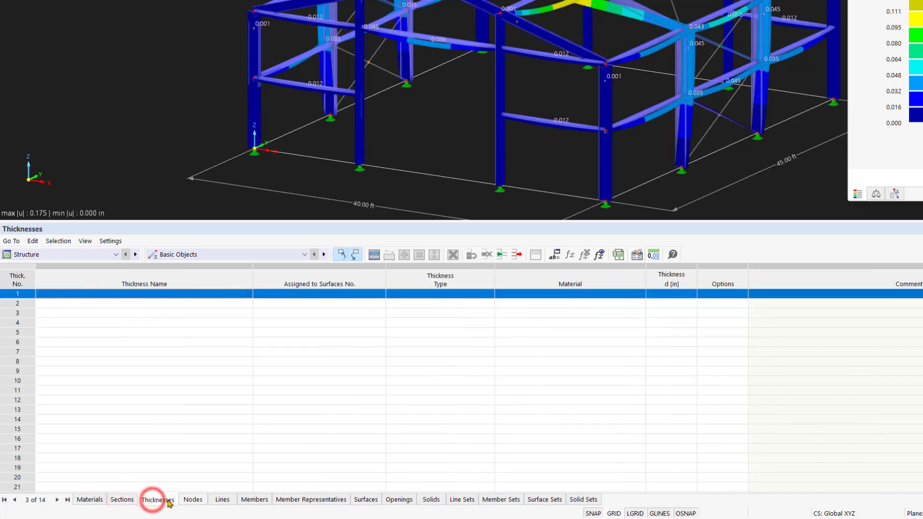
{"action": "left_click", "coordinate": [193, 500]}
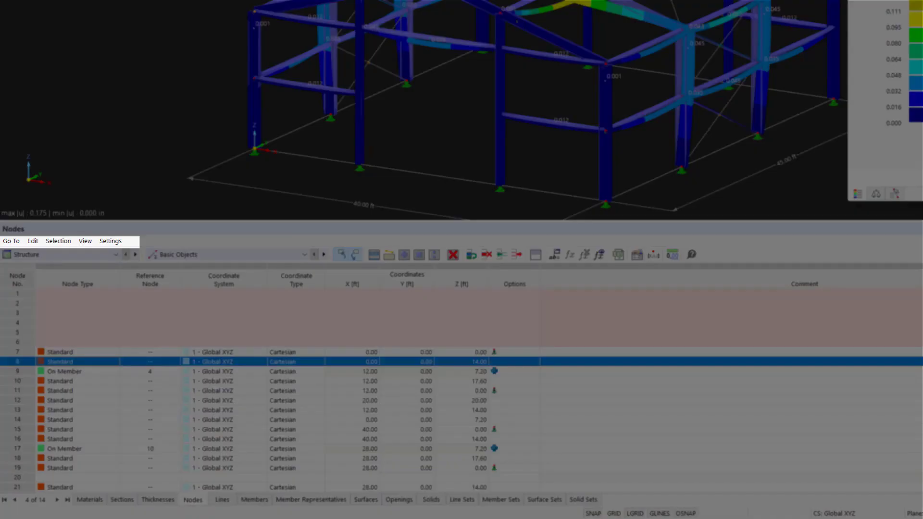
{"action": "left_click", "coordinate": [222, 500]}
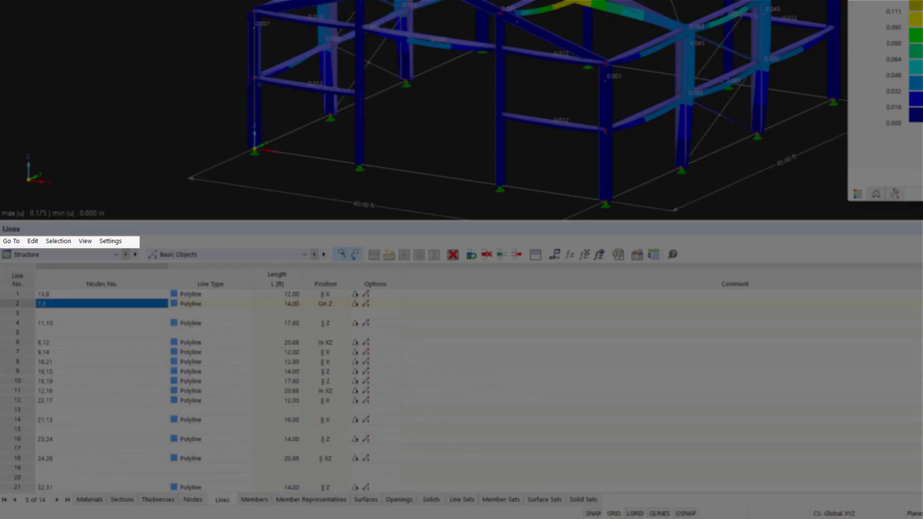
{"action": "left_click", "coordinate": [116, 255]}
{"action": "left_click", "coordinate": [304, 255]}
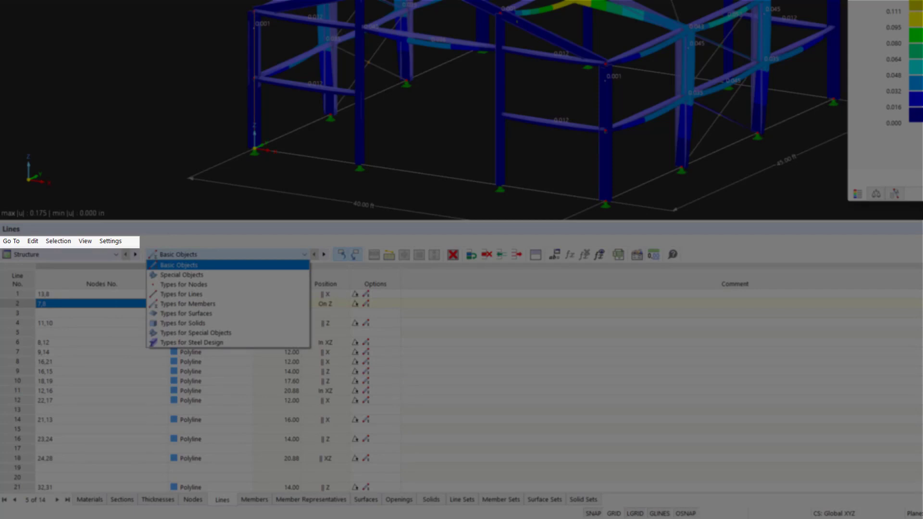
{"action": "left_click", "coordinate": [305, 254]}
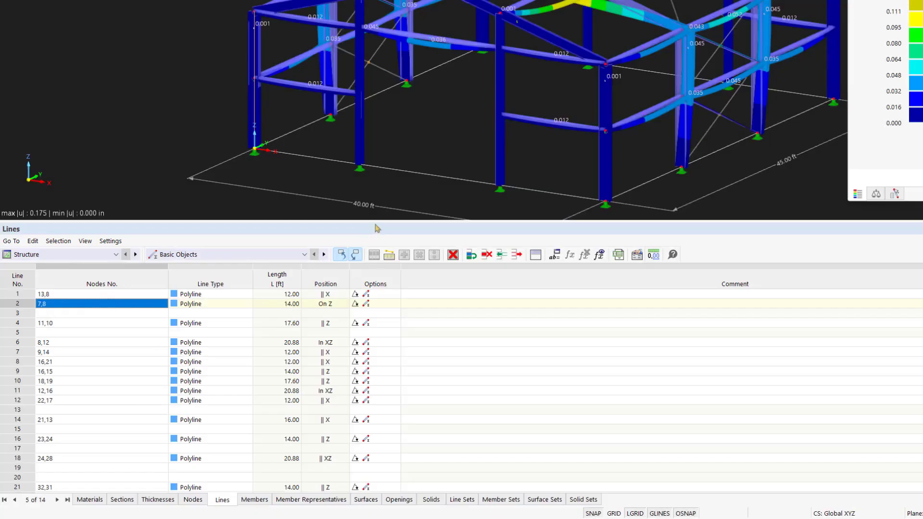
Enlarge the model view by reducing the table area's height, and move the floating Control Panel slightly lower
{"action": "left_click_drag", "start_coordinate": [378, 222], "coordinate": [422, 364]}
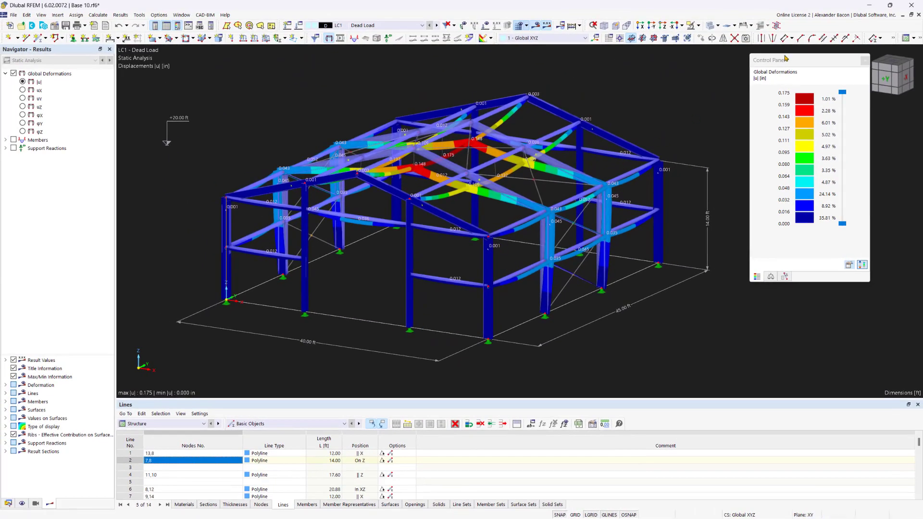
{"action": "left_click_drag", "start_coordinate": [784, 56], "coordinate": [758, 89]}
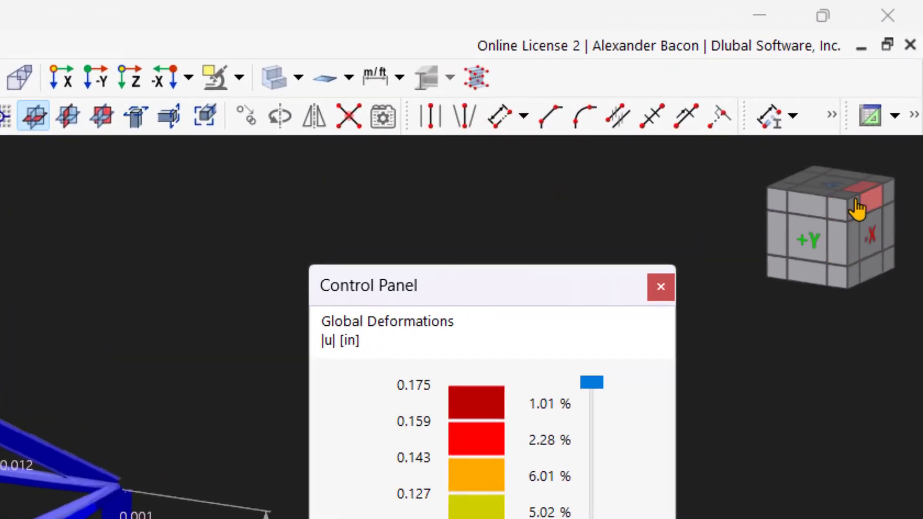
Look at the deformed hall from a corner direction and straight onto its +Y side, and return to an oblique overview
{"action": "left_click", "coordinate": [856, 208]}
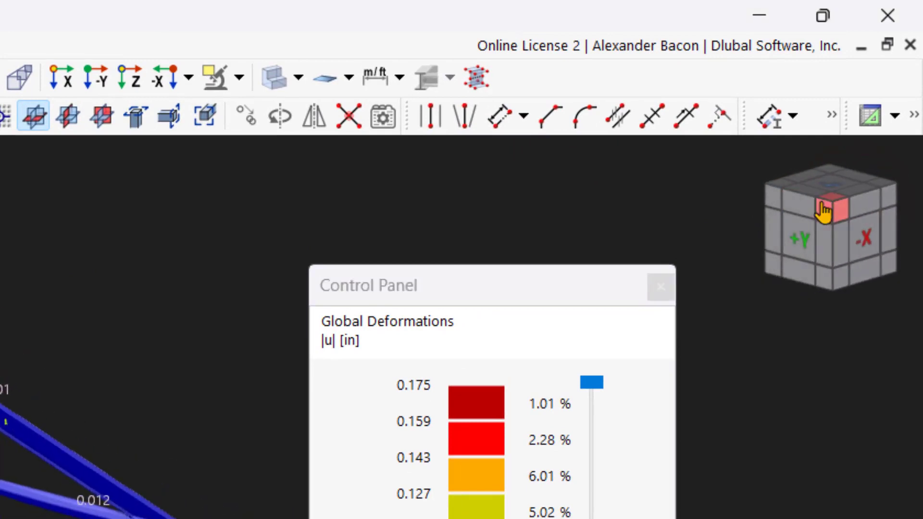
{"action": "left_click", "coordinate": [787, 258]}
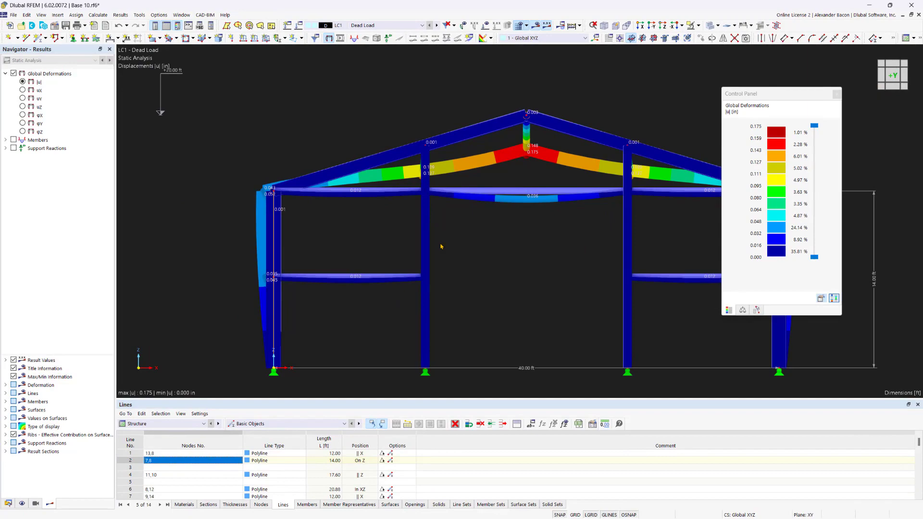
{"action": "scroll", "coordinate": [441, 246], "scroll_direction": "down", "scroll_amount": 1}
{"action": "middle_click_drag", "start_coordinate": [438, 241], "coordinate": [401, 260]}
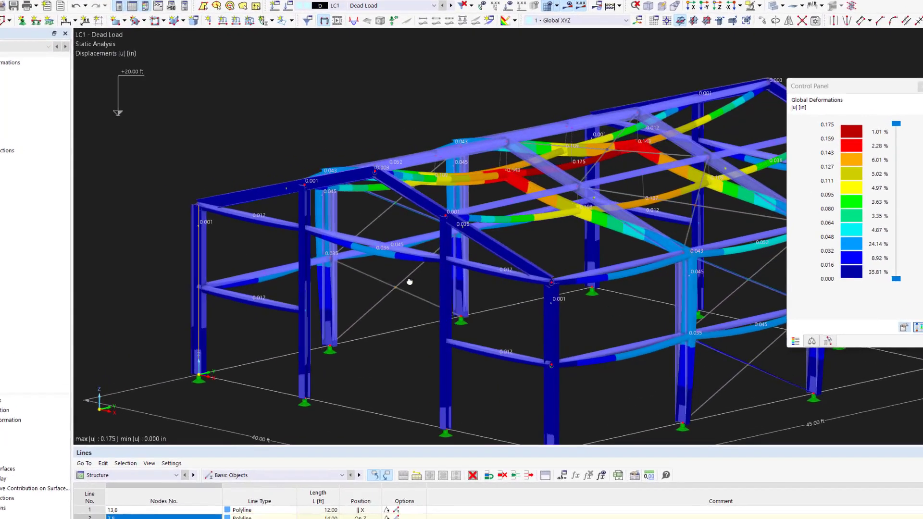
{"action": "scroll", "coordinate": [410, 281], "scroll_direction": "down", "scroll_amount": 2}
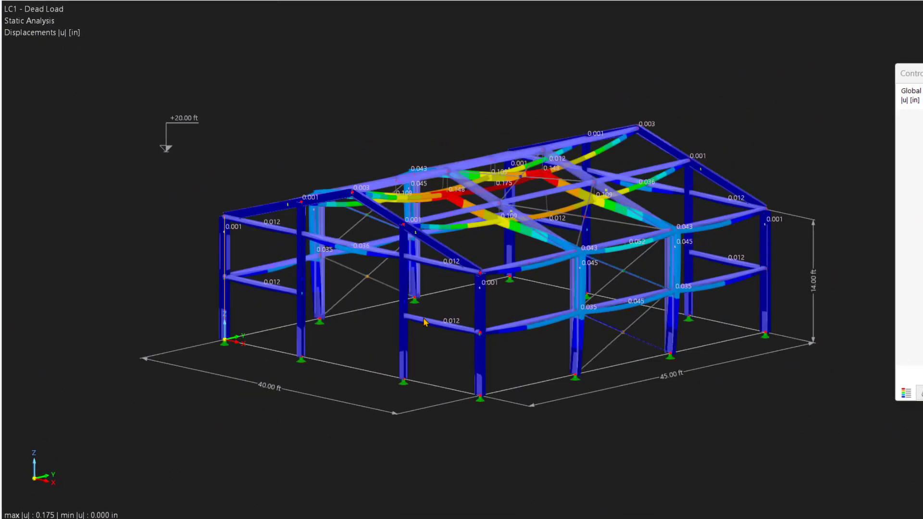
Select the corner column at the origin together with its support, and place a copy outside the building beside it
{"action": "left_click", "coordinate": [227, 305]}
{"action": "left_click_drag", "start_coordinate": [136, 427], "coordinate": [263, 170]}
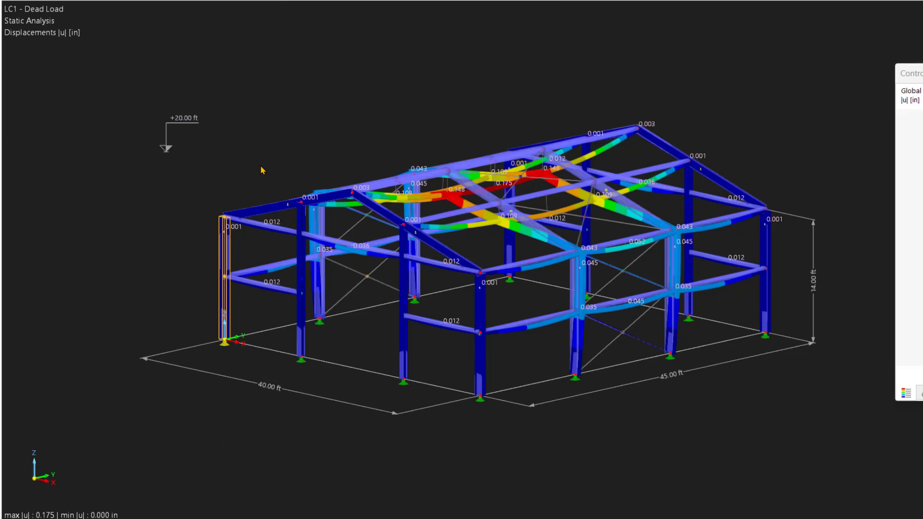
{"action": "left_click", "coordinate": [226, 309]}
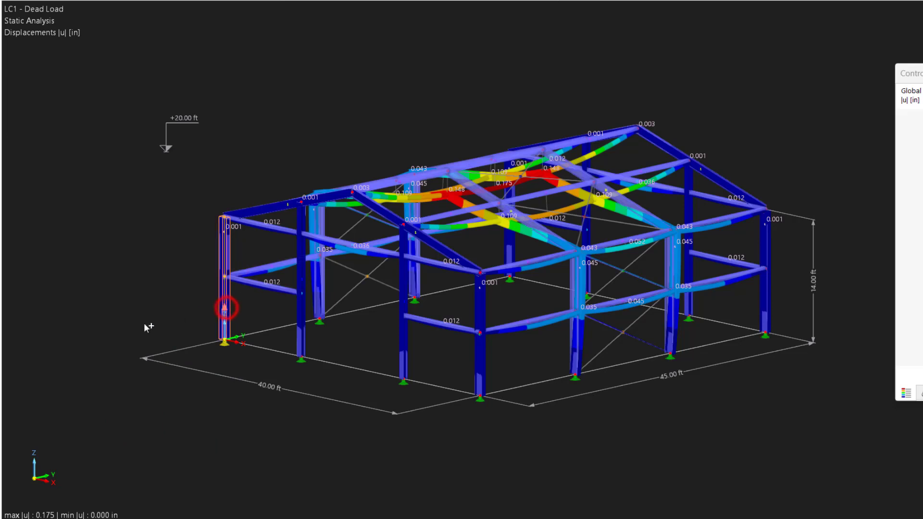
{"action": "left_click", "coordinate": [112, 339]}
{"action": "left_click", "coordinate": [574, 382]}
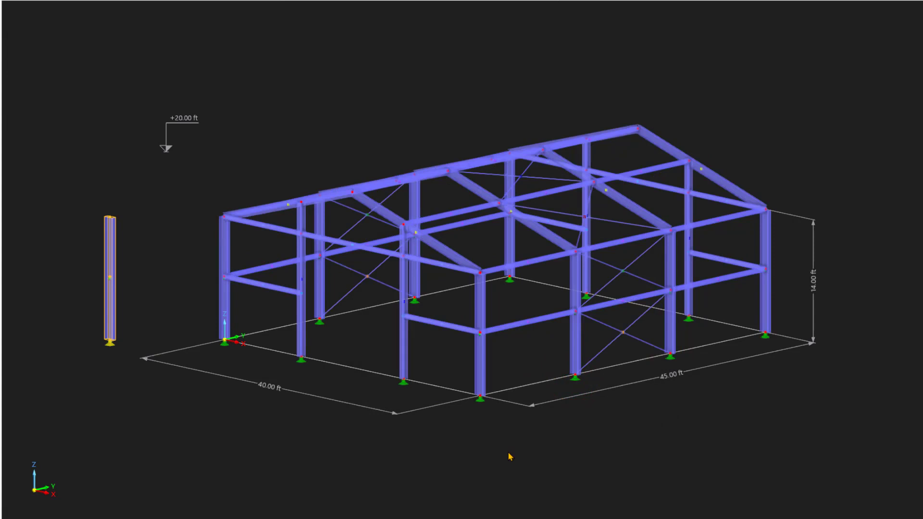
Try a full-enclosure window selection and a crossing selection around the front corner column, clearing the selection after each
{"action": "left_click_drag", "start_coordinate": [450, 447], "coordinate": [510, 244]}
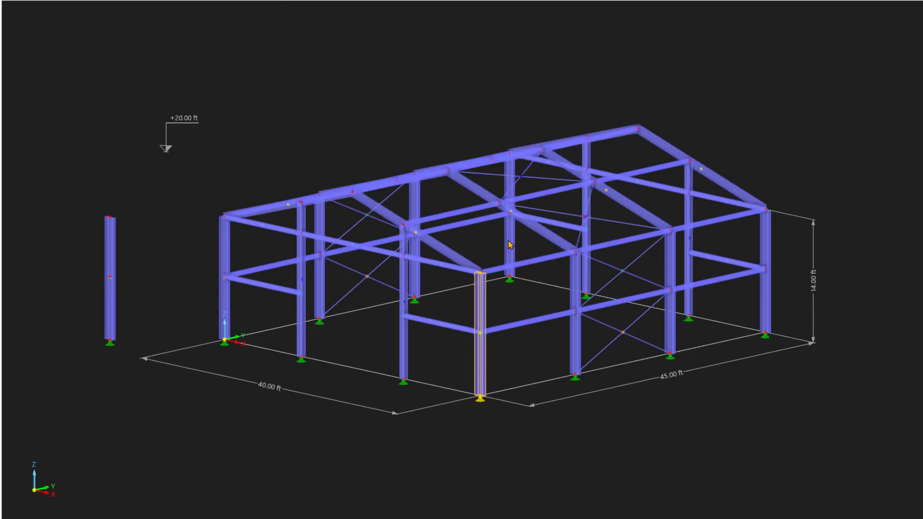
{"action": "left_click", "coordinate": [487, 251]}
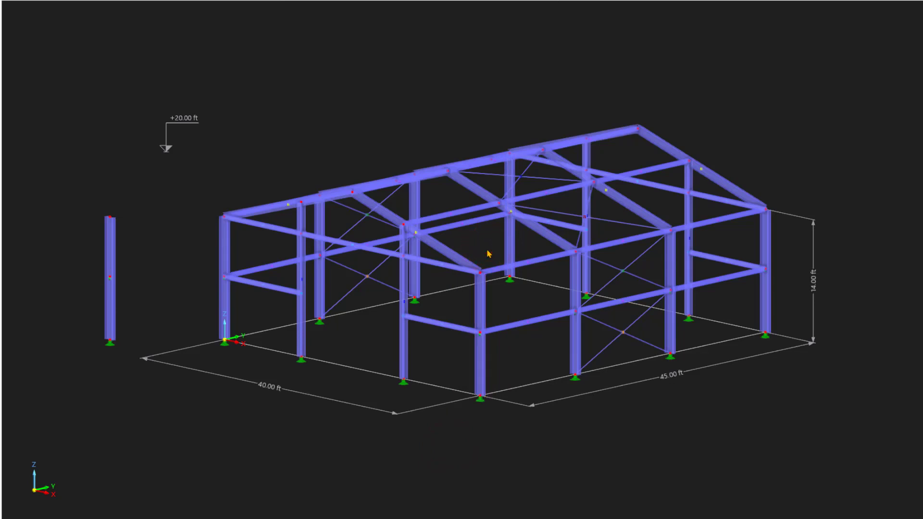
{"action": "left_click", "coordinate": [500, 249]}
{"action": "left_click_drag", "start_coordinate": [484, 322], "coordinate": [419, 439]}
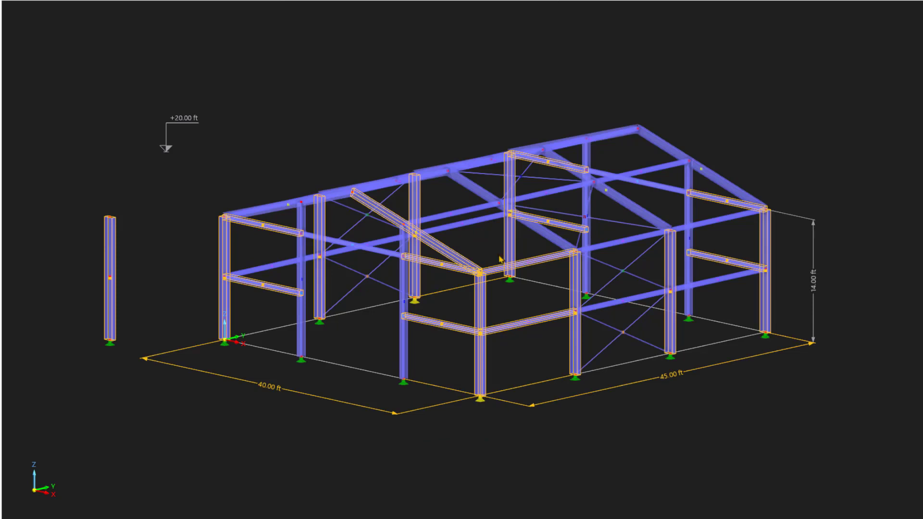
{"action": "left_click", "coordinate": [417, 437]}
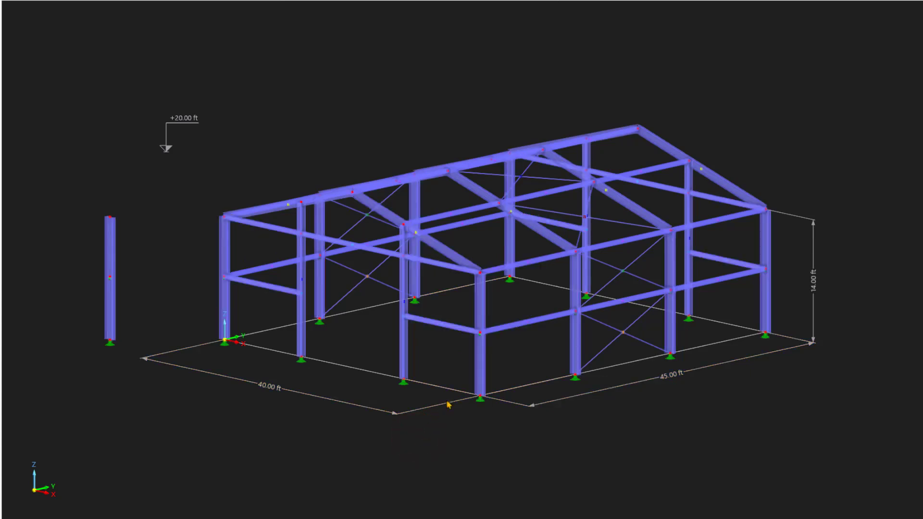
Open the front corner column for editing, review its member type and properties, close it without changes and deselect the column
{"action": "left_click", "coordinate": [475, 364]}
{"action": "double_click", "coordinate": [477, 368]}
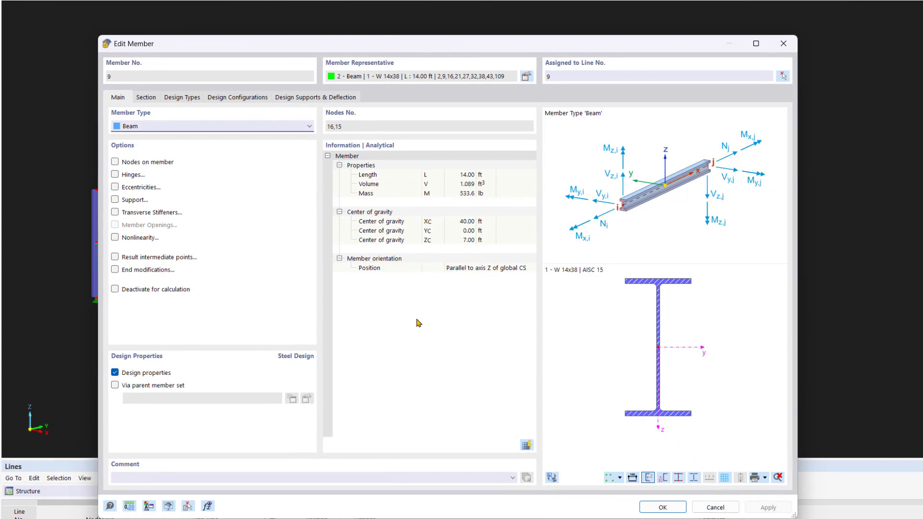
{"action": "left_click", "coordinate": [783, 44]}
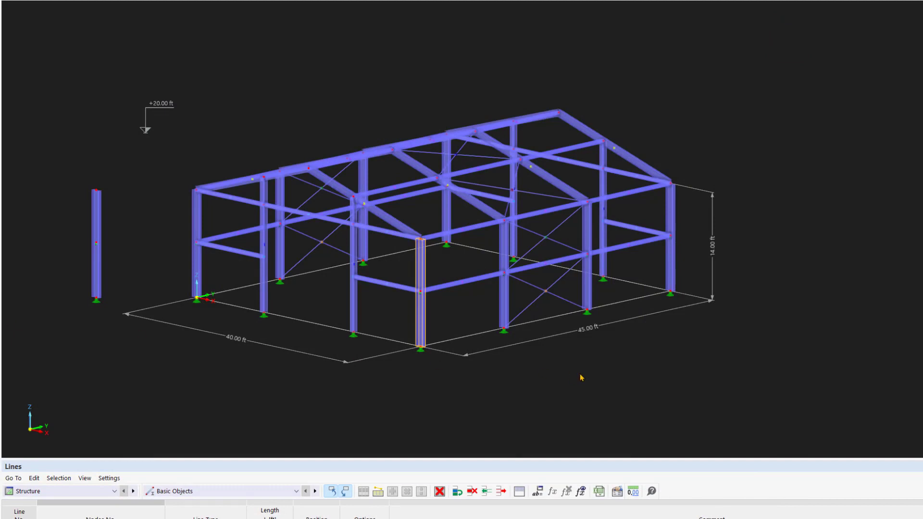
{"action": "middle_click_drag", "start_coordinate": [580, 374], "coordinate": [623, 365]}
{"action": "left_click", "coordinate": [624, 365]}
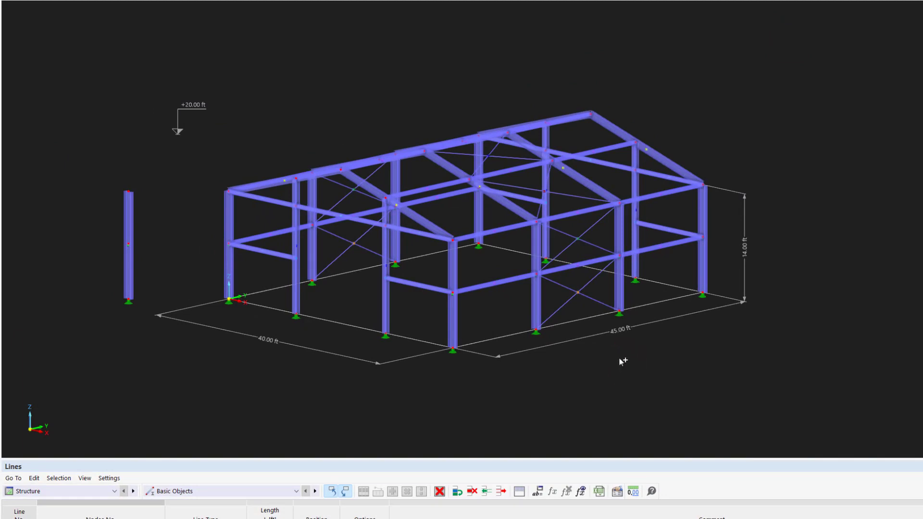
Examine the whole hall frame at different zoom levels and from higher and lower viewing angles
{"action": "scroll", "coordinate": [556, 269], "scroll_direction": "up", "scroll_amount": 1}
{"action": "scroll", "coordinate": [553, 267], "scroll_direction": "up", "scroll_amount": 1}
{"action": "scroll", "coordinate": [553, 268], "scroll_direction": "down", "scroll_amount": 2}
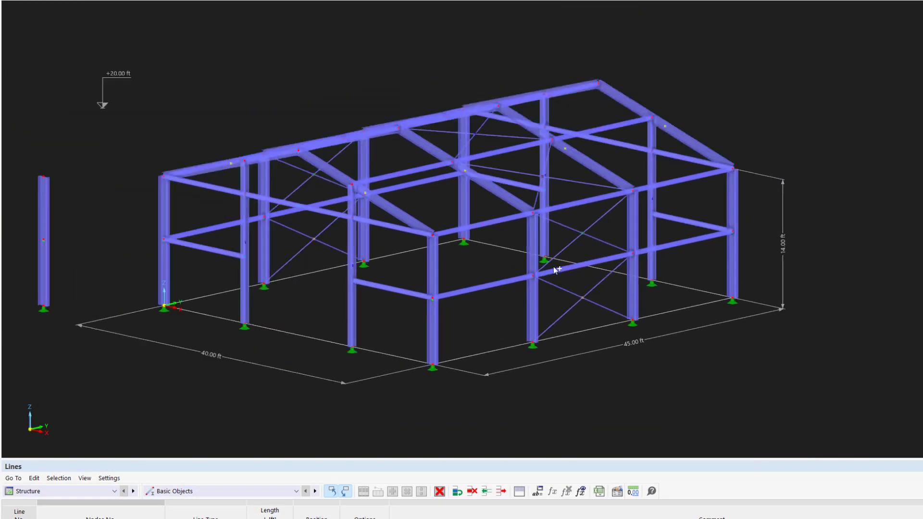
{"action": "middle_click_drag", "start_coordinate": [554, 267], "coordinate": [529, 338], "text": "ctrl"}
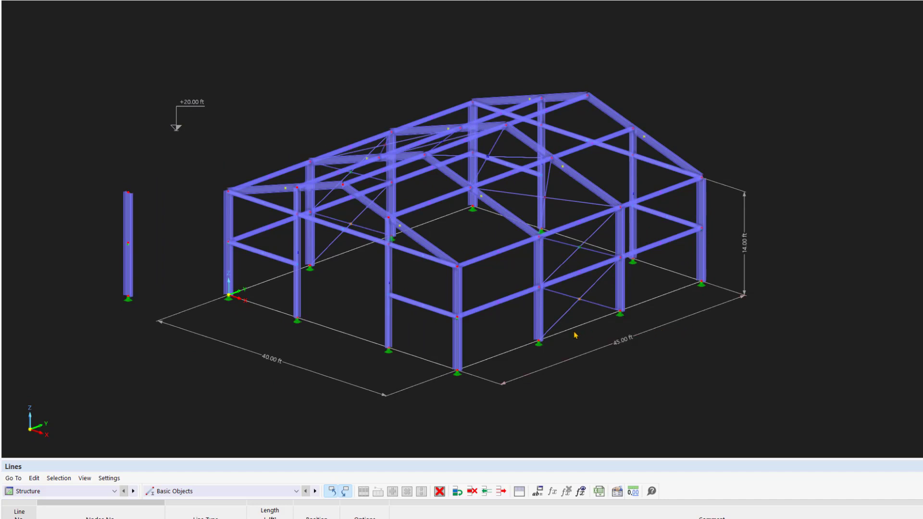
{"action": "middle_click_drag", "start_coordinate": [577, 325], "coordinate": [611, 285], "text": "ctrl"}
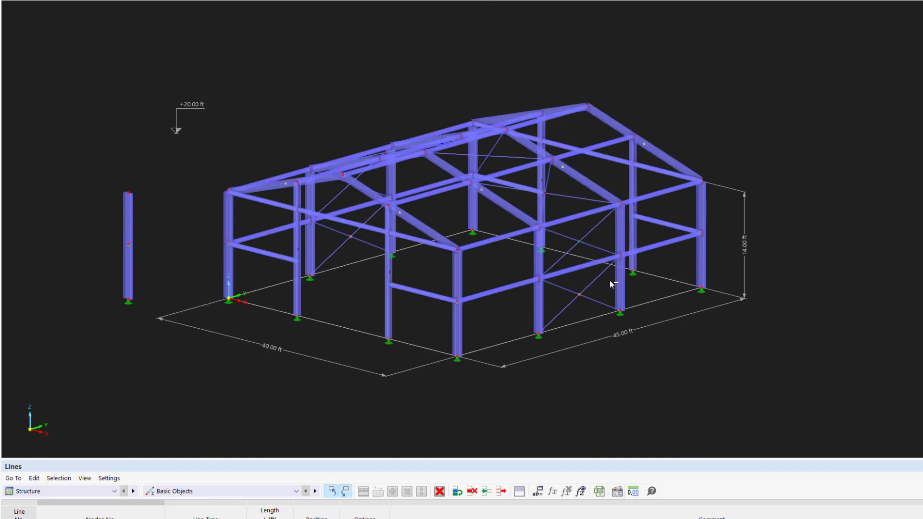
{"action": "mouse_move", "coordinate": [610, 281]}
{"action": "middle_mouse_down", "text": "shift"}
{"action": "mouse_move", "coordinate": [609, 295]}
{"action": "mouse_move", "coordinate": [610, 277]}
{"action": "middle_mouse_up", "text": "shift"}
{"action": "middle_click_drag", "start_coordinate": [477, 356], "coordinate": [476, 363], "text": "shift"}
{"action": "scroll", "coordinate": [478, 365], "scroll_direction": "down", "scroll_amount": 3}
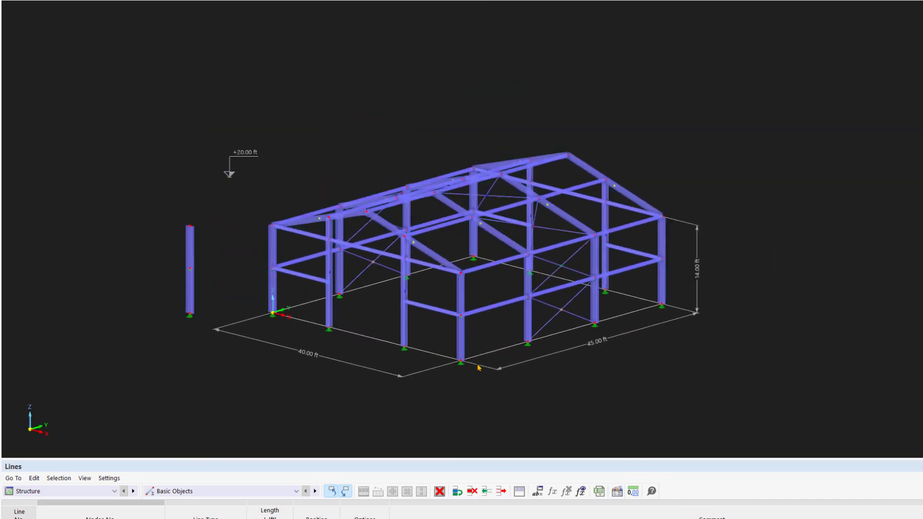
{"action": "scroll", "coordinate": [479, 367], "scroll_direction": "up", "scroll_amount": 5}
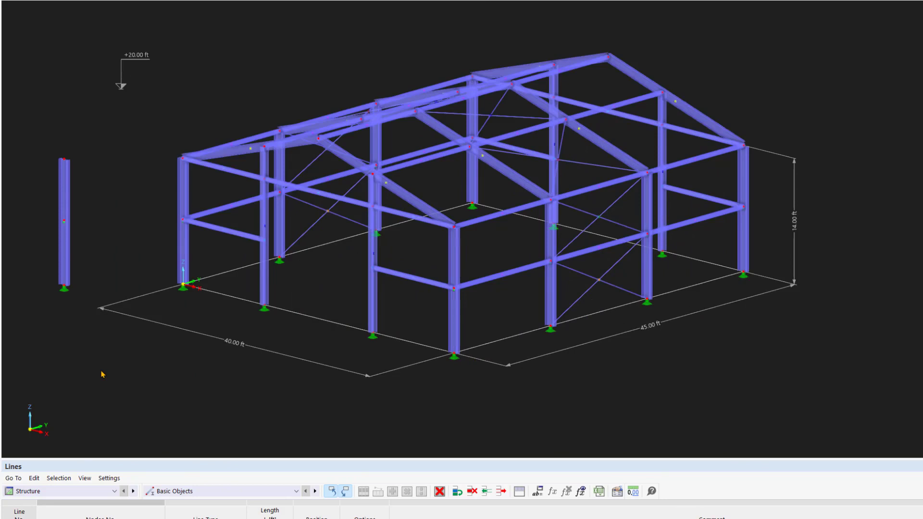
Inspect the copied column and its base support up close, and return to a view of the whole model
{"action": "left_click_drag", "start_coordinate": [102, 374], "coordinate": [282, 94]}
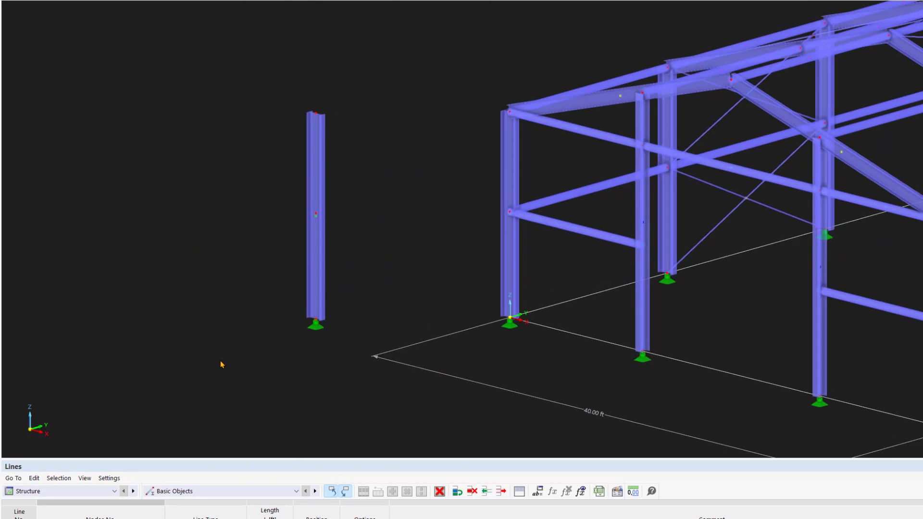
{"action": "left_click_drag", "start_coordinate": [229, 388], "coordinate": [362, 290]}
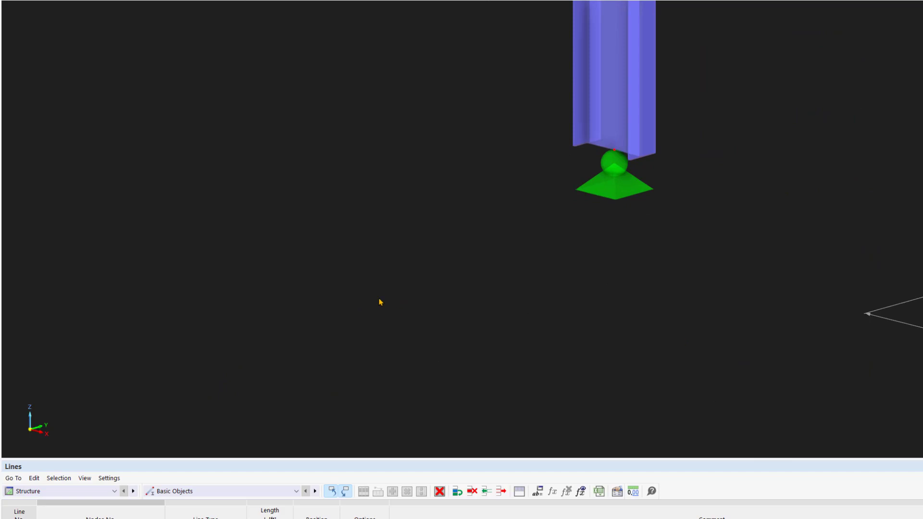
{"action": "middle_click_drag", "start_coordinate": [380, 302], "coordinate": [380, 302]}
{"action": "middle_click", "coordinate": [379, 302]}
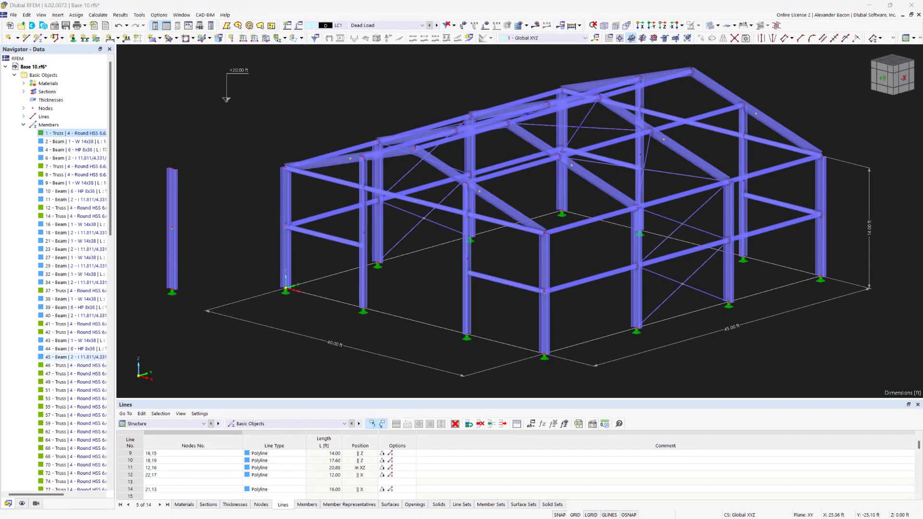
Show the work plane grid and start placing a new member with the settings offered in its dialog
{"action": "left_click", "coordinate": [574, 515]}
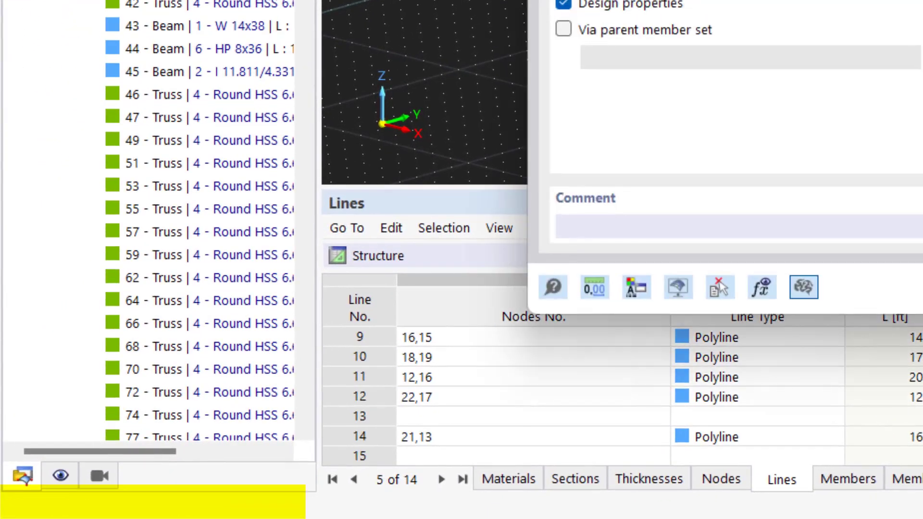
{"action": "key", "text": "Return"}
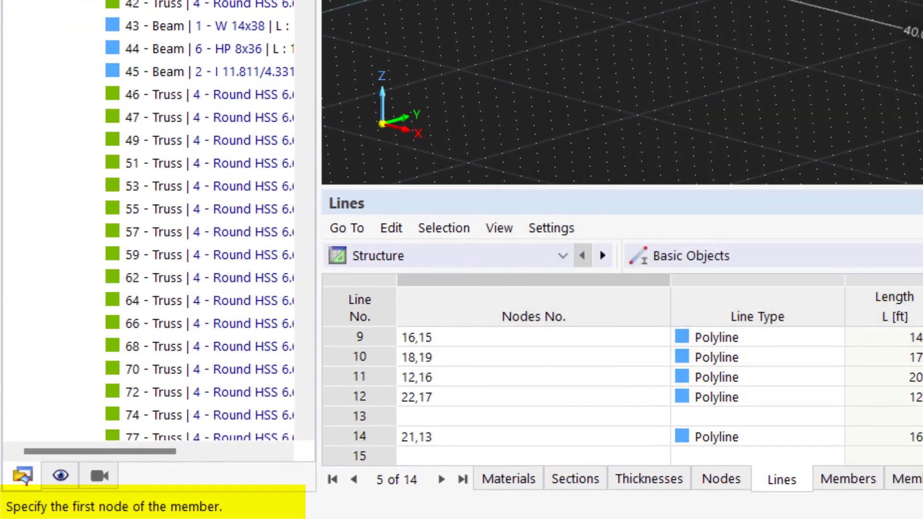